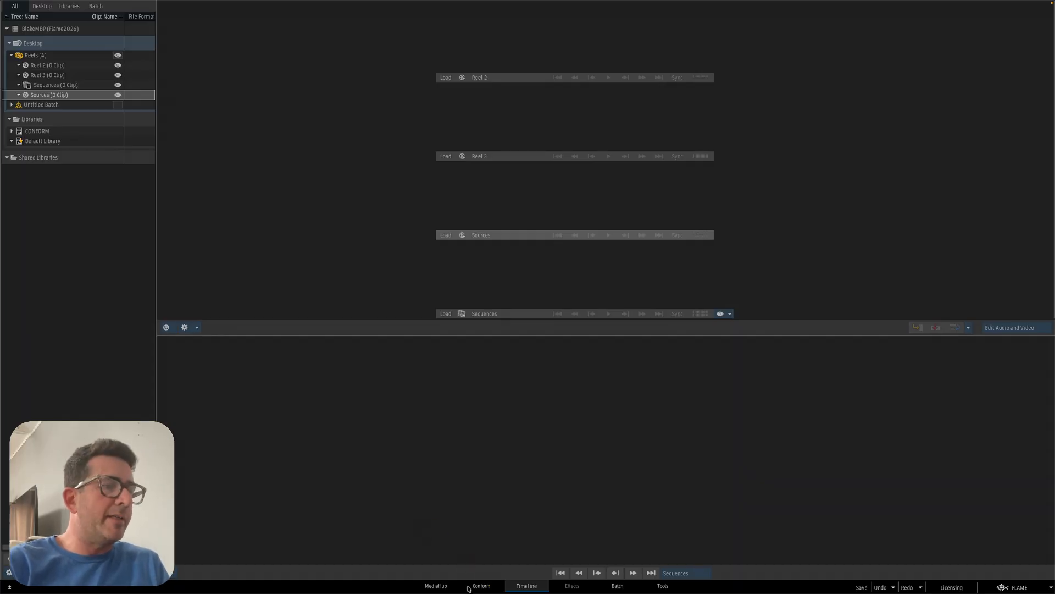
- Load the 15_edit_A.fcpxml file from the Downloads xml folder as a new sequence for conforming
left_click(482, 586)
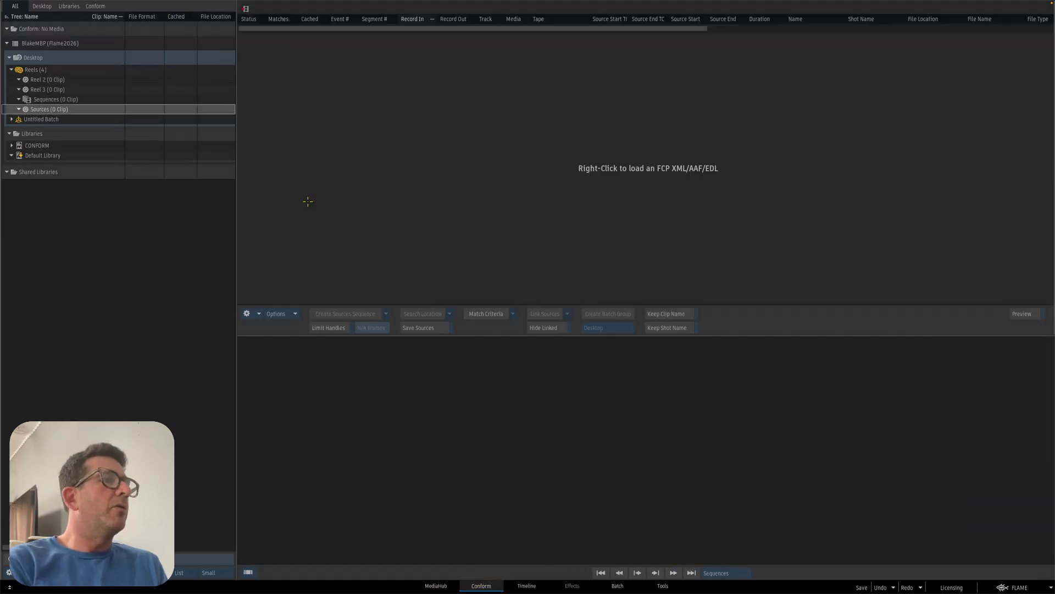
left_click(250, 314)
left_click(271, 273)
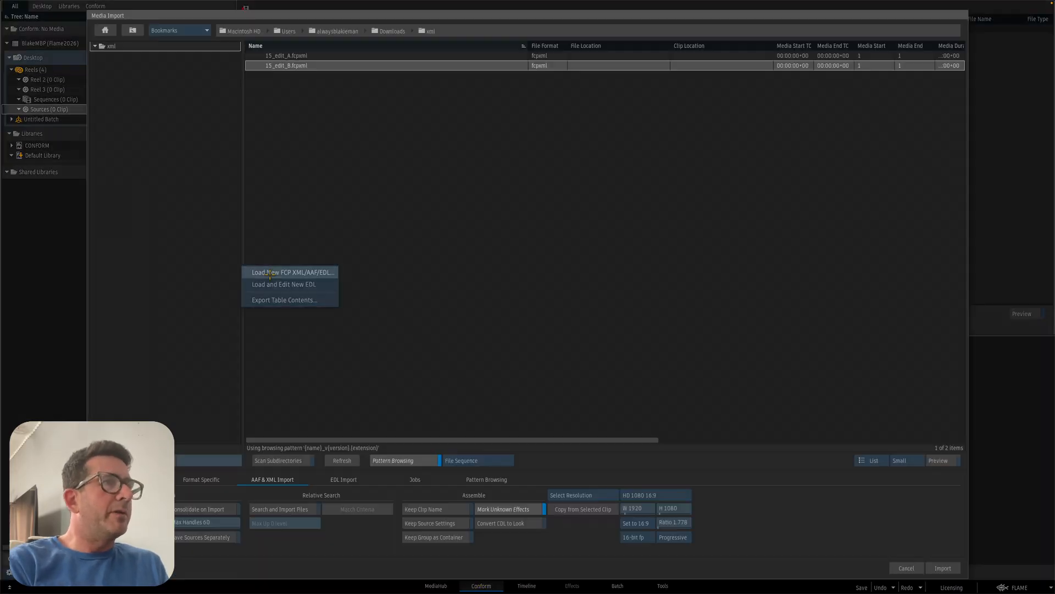
left_click(283, 56)
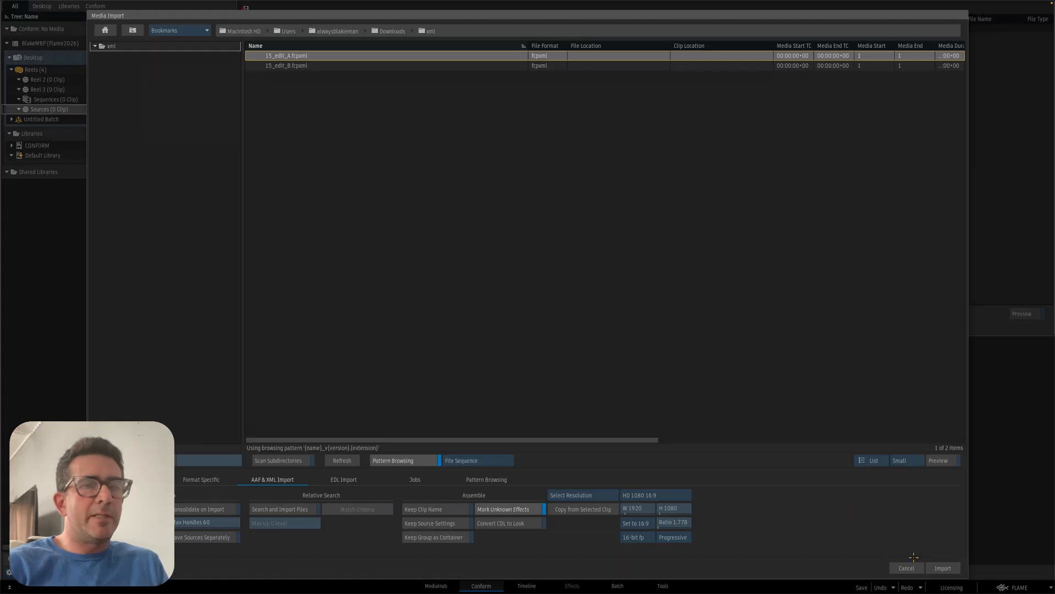
left_click(943, 568)
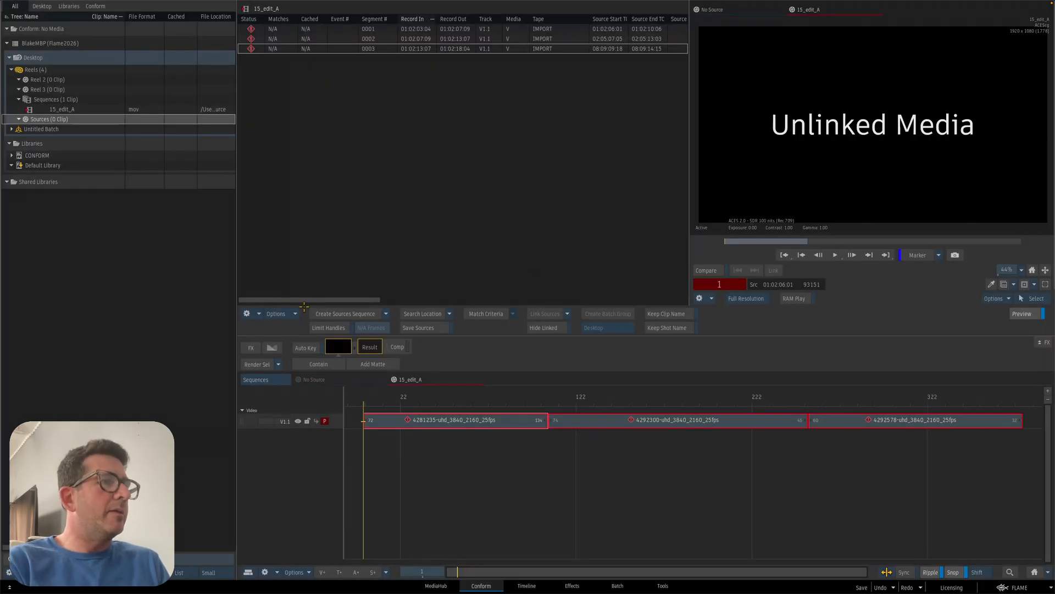
- Link the unlinked 15_edit_A segments by scanning the Downloads source folder, keeping strict Source Timecode as the match criterion
left_click(423, 313)
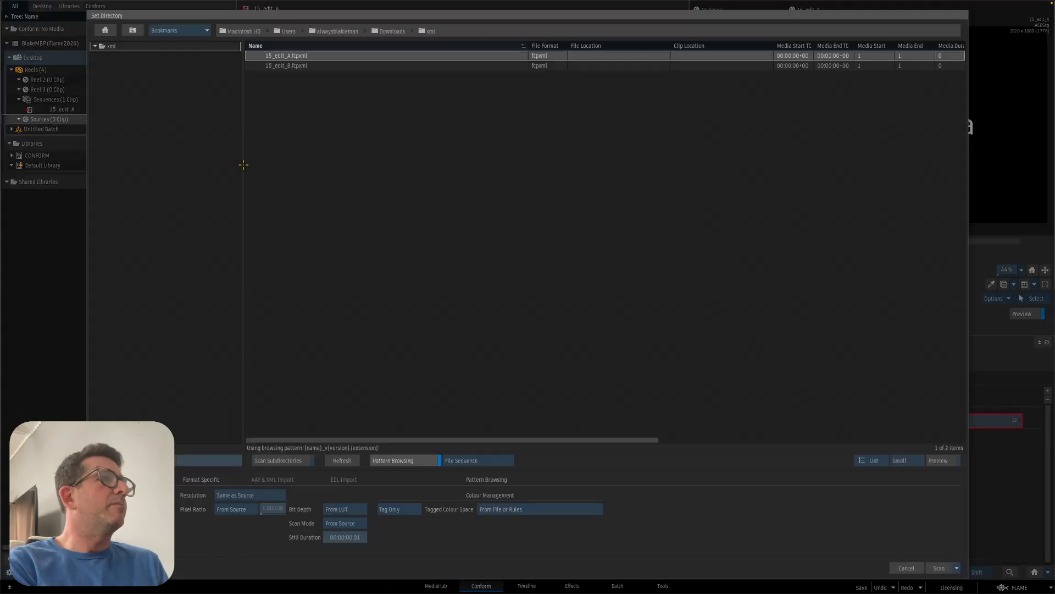
left_click(133, 31)
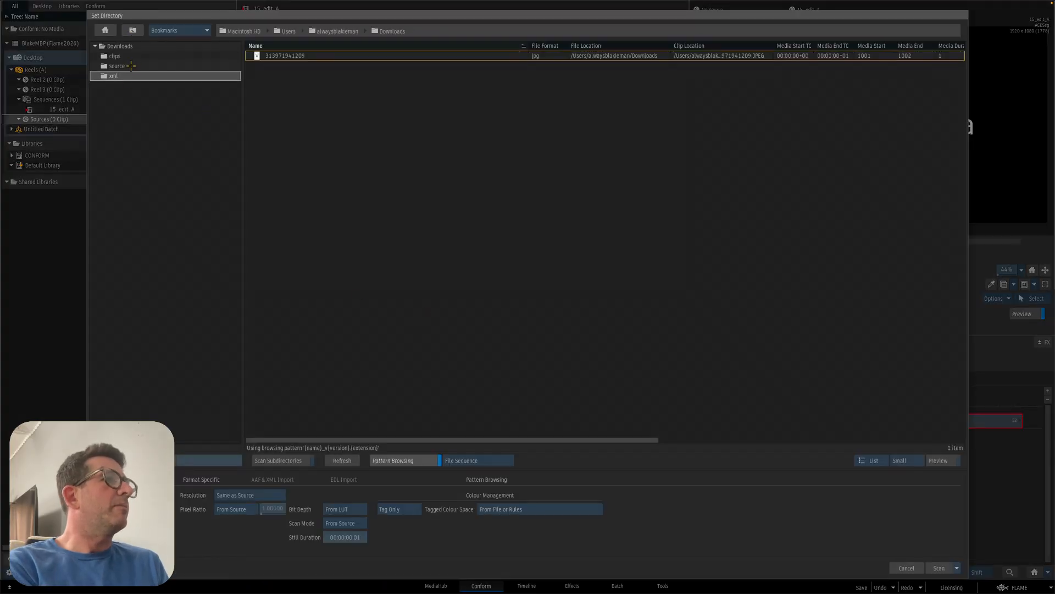
double_click(131, 66)
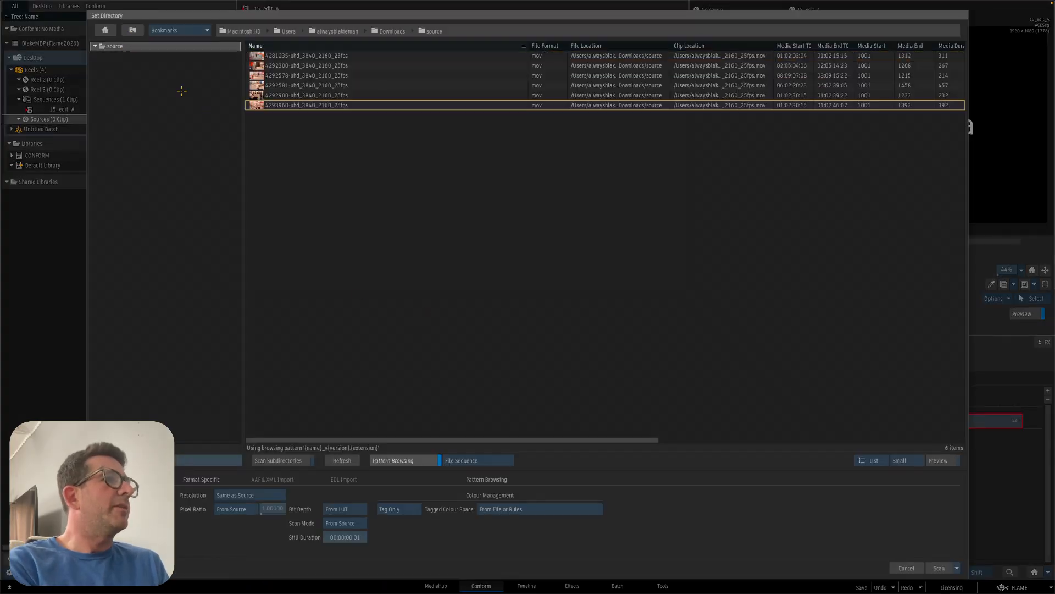
left_click(939, 567)
left_click(486, 314)
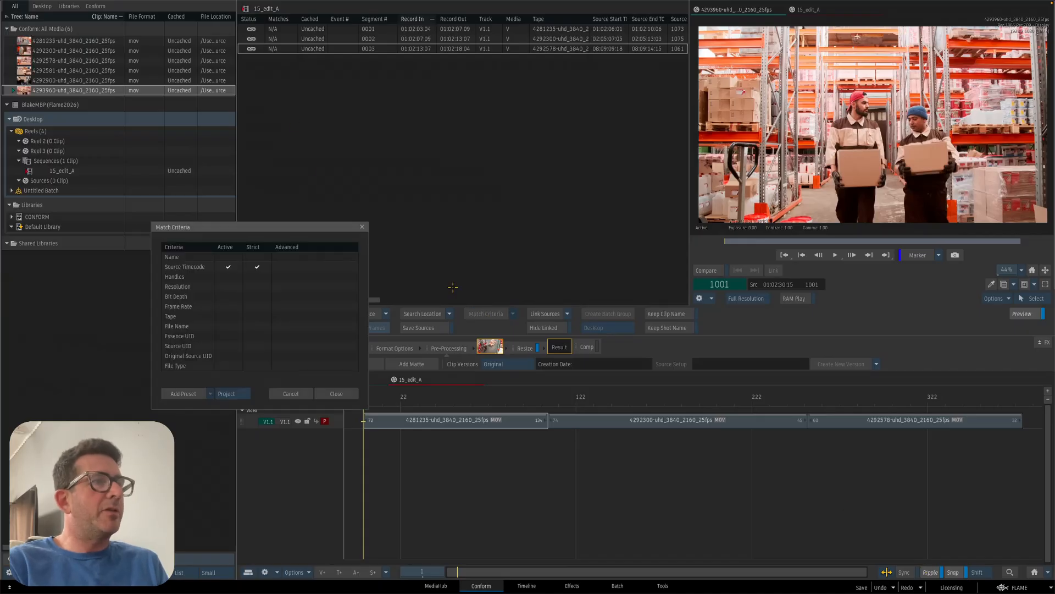
left_click(336, 394)
- Create a sources sequence from 15_edit_A and open it in the timeline environment
left_click(515, 430)
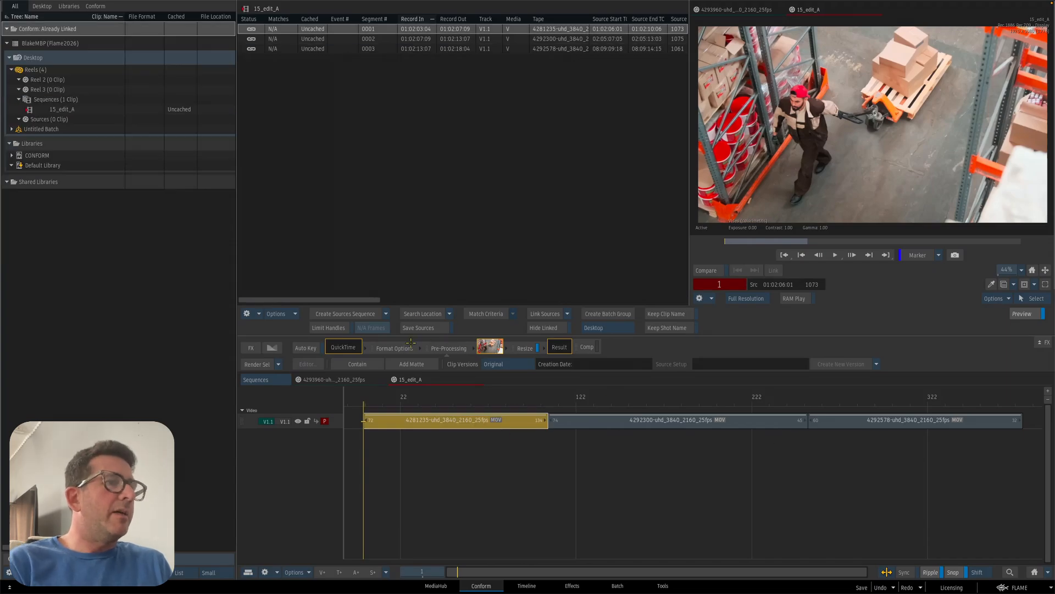
left_click(386, 314)
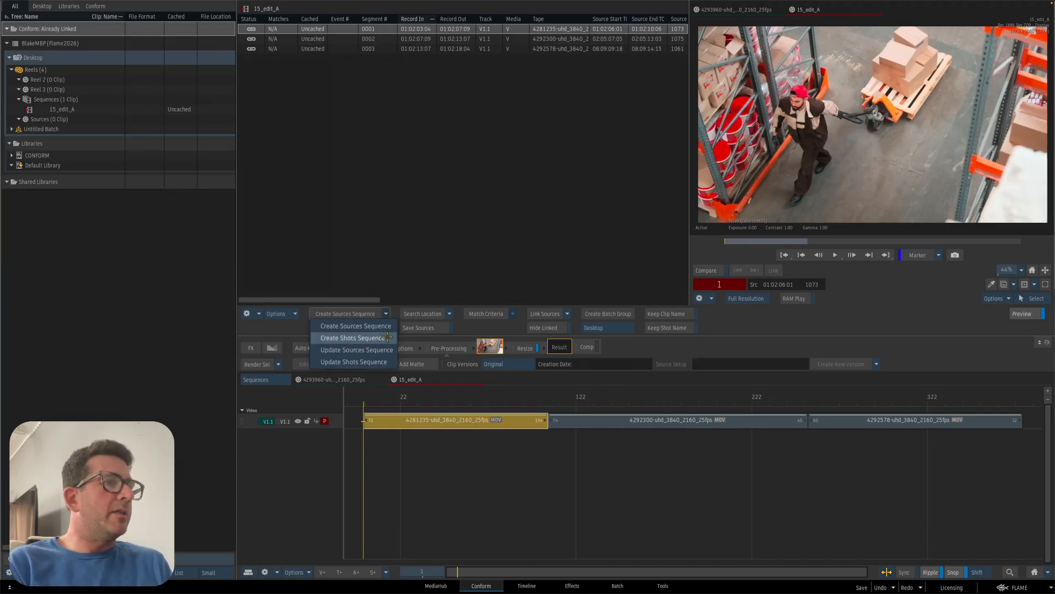
left_click(386, 326)
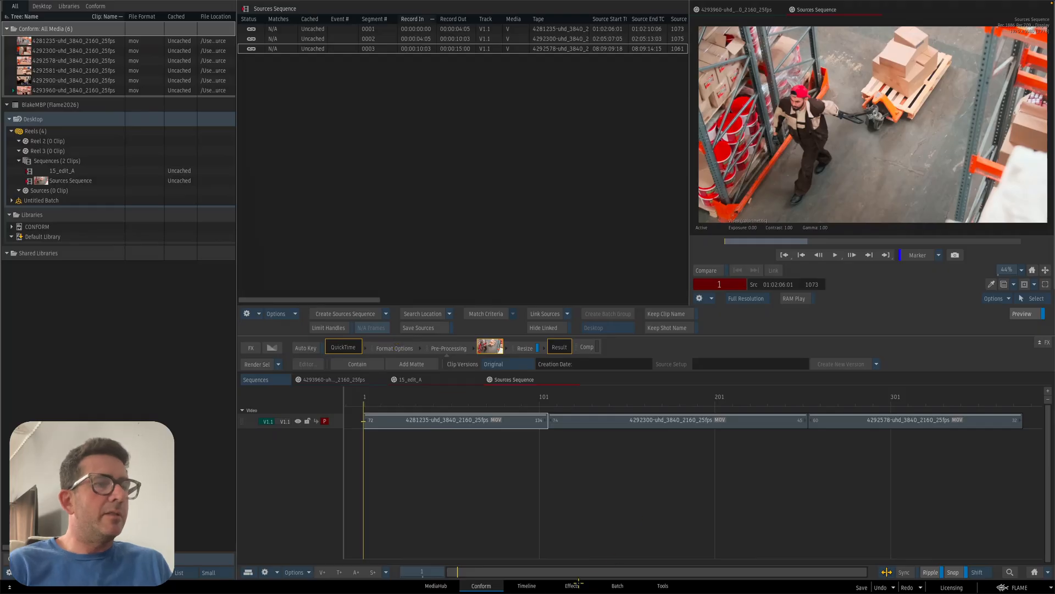
left_click(527, 585)
right_click(627, 274)
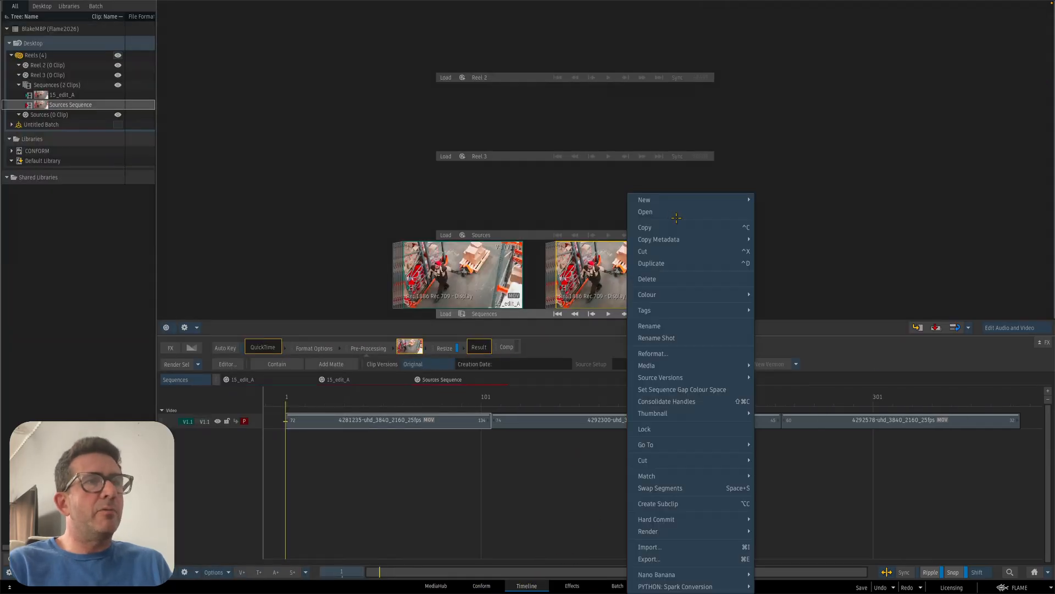
left_click(675, 213)
- Create source segment connections for all three segments of the Sources Sequence, overwriting existing connections and harmonising groups
left_click(465, 420)
left_click(896, 423, "shift")
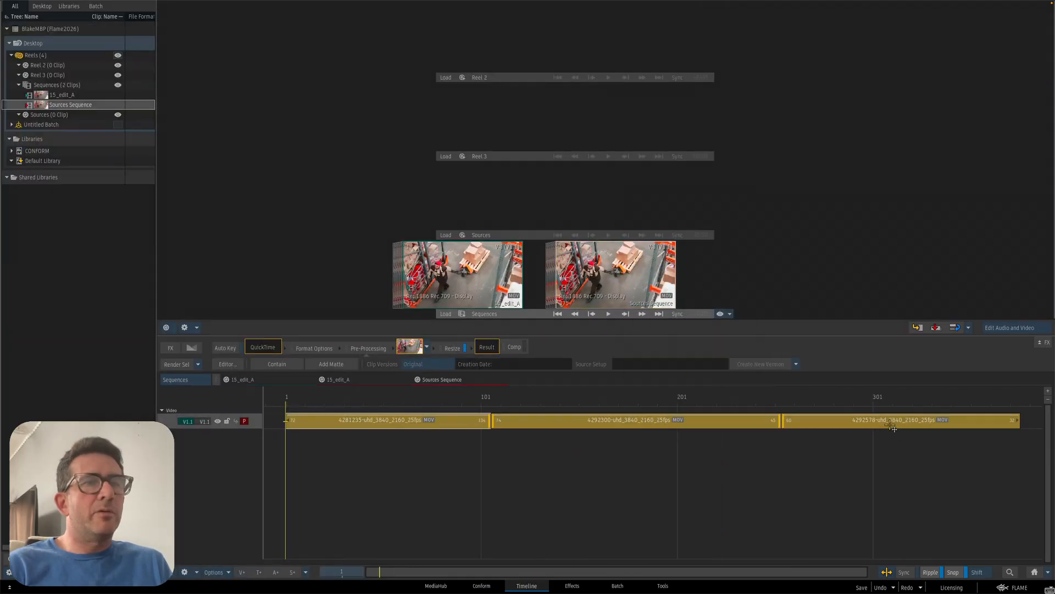
right_click(821, 420)
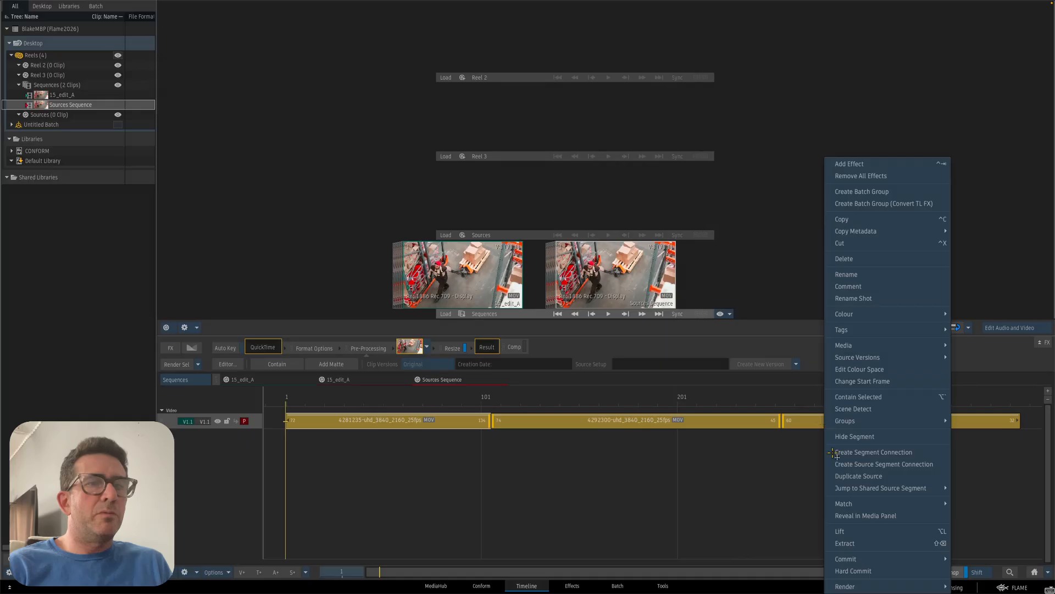
left_click(872, 463)
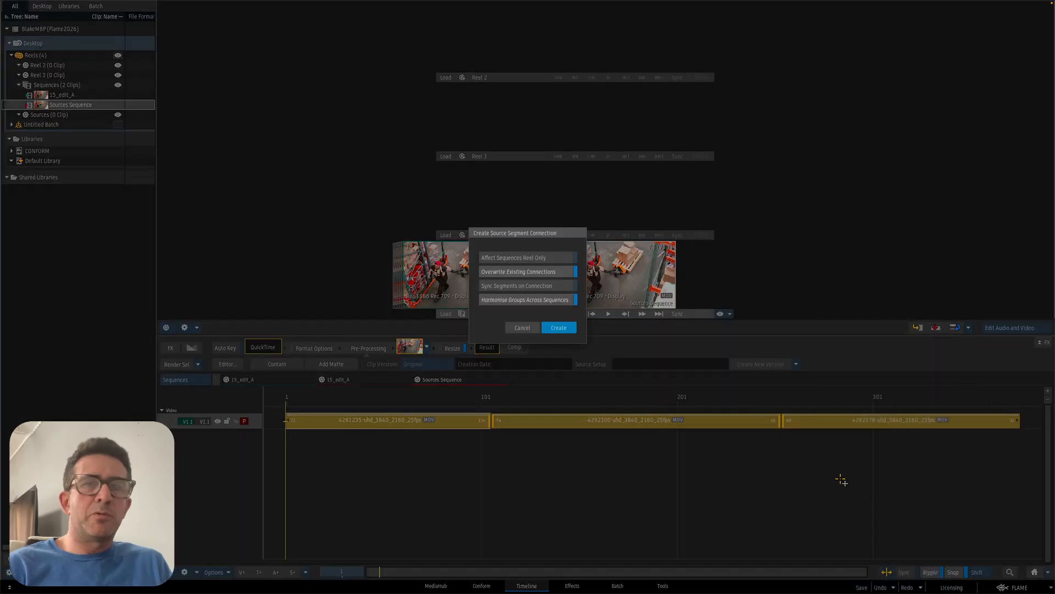
left_click(558, 328)
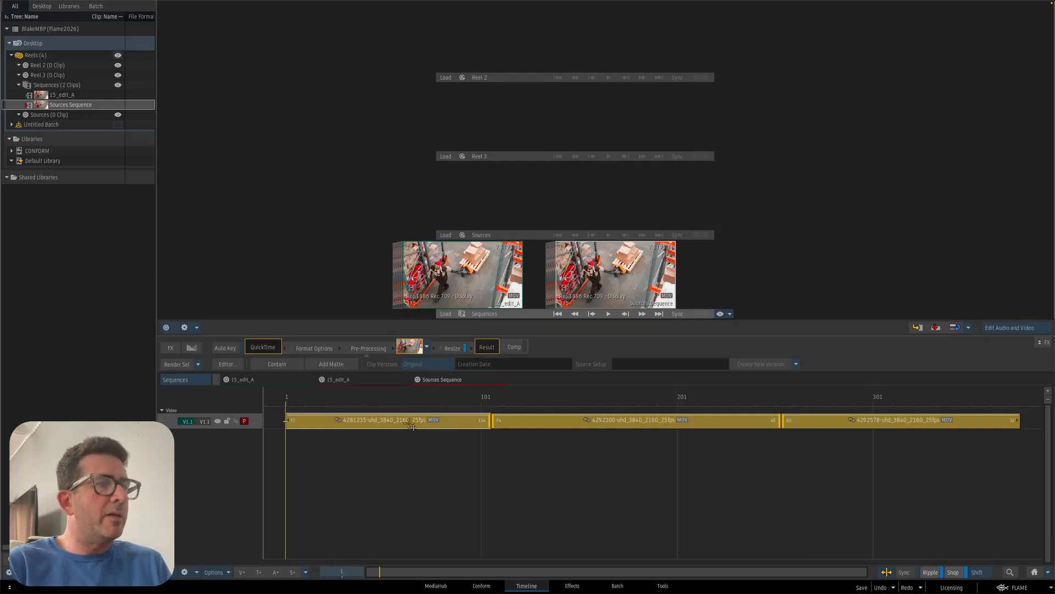
- Rename the shots of the three selected segments with the pattern <background segment##>0
key("i")
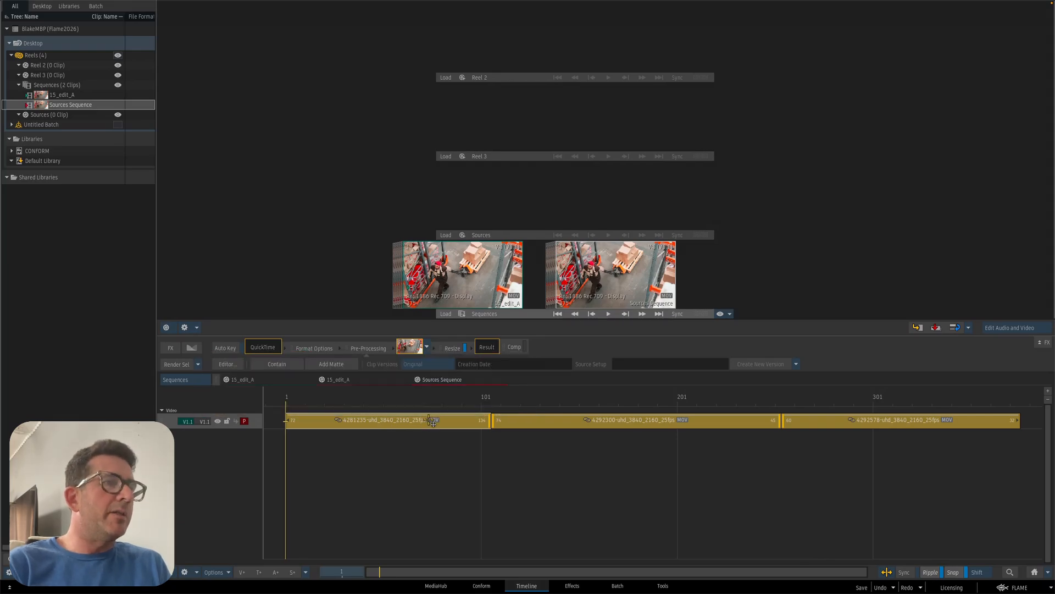
right_click(430, 422)
left_click(509, 273)
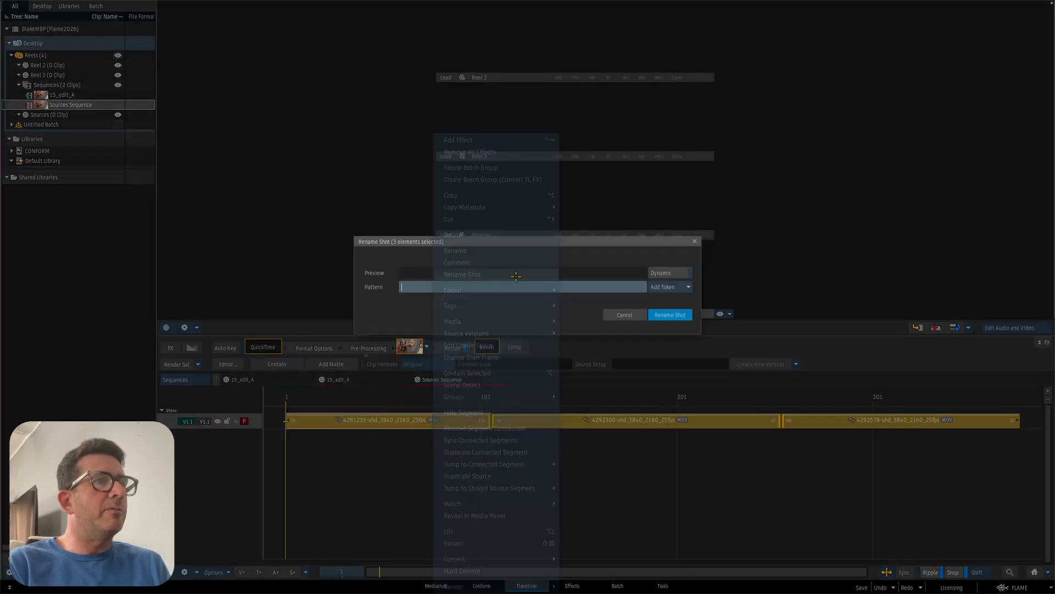
left_click(676, 287)
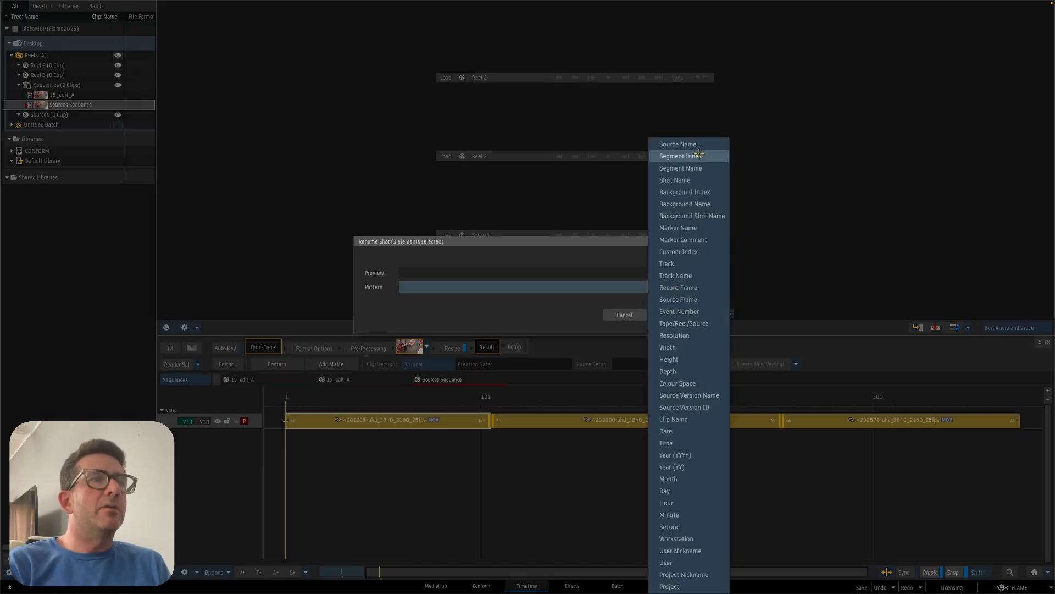
left_click(681, 191)
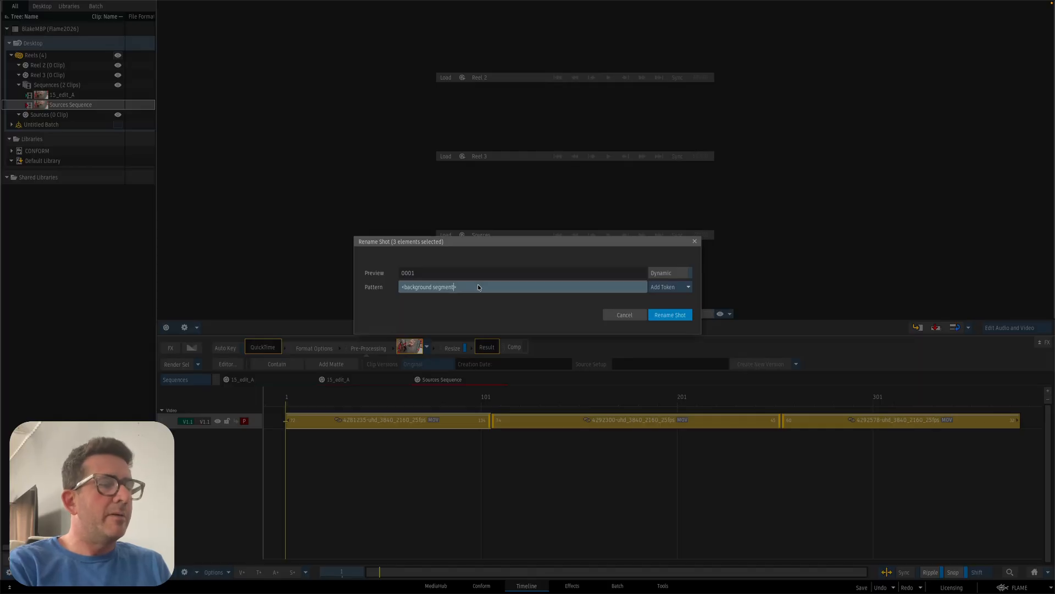
type("#")
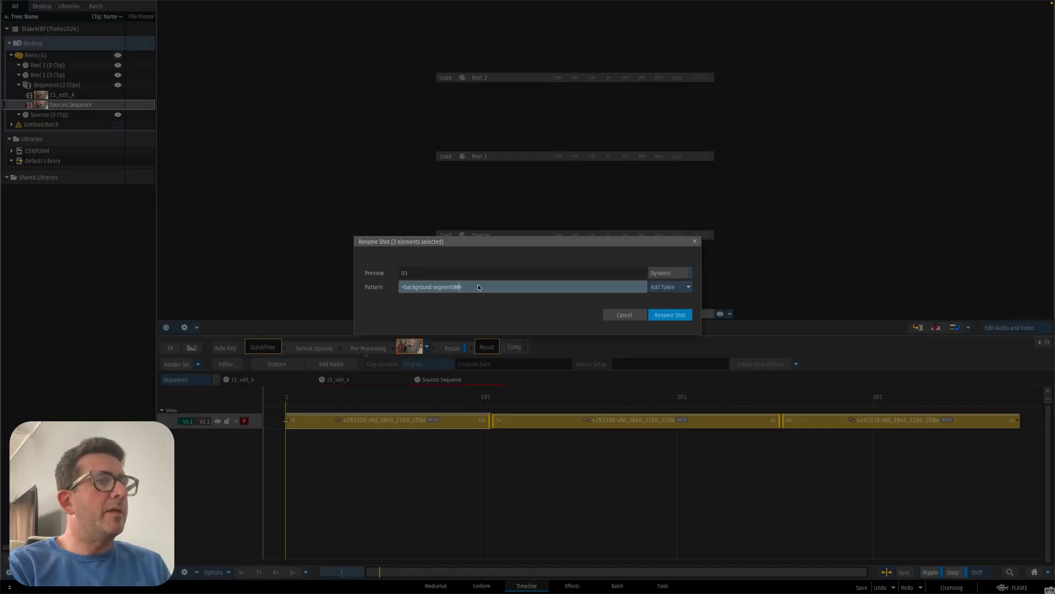
type("#>")
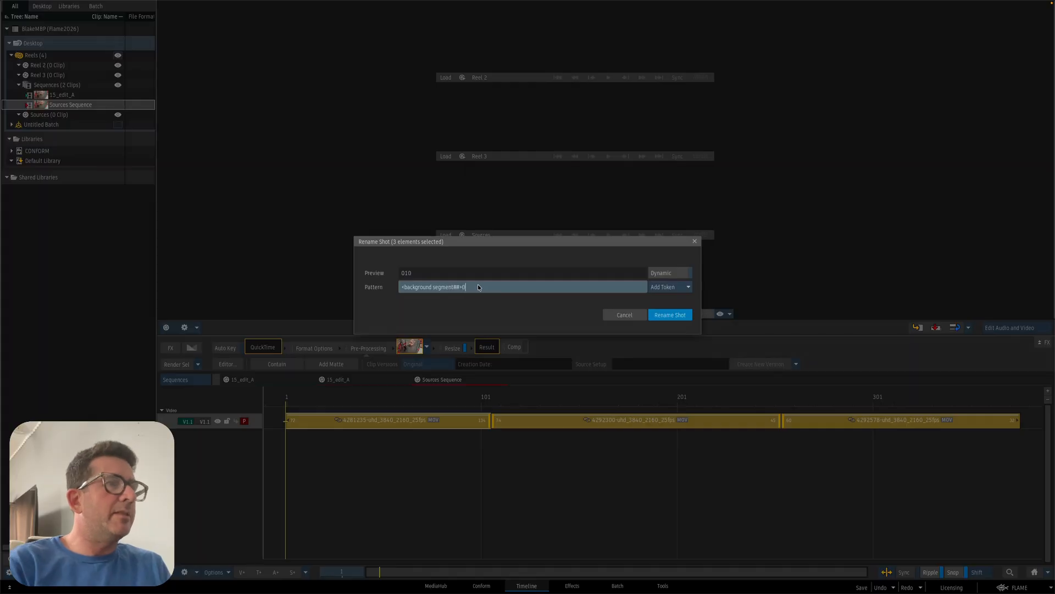
type("0")
left_click(681, 316)
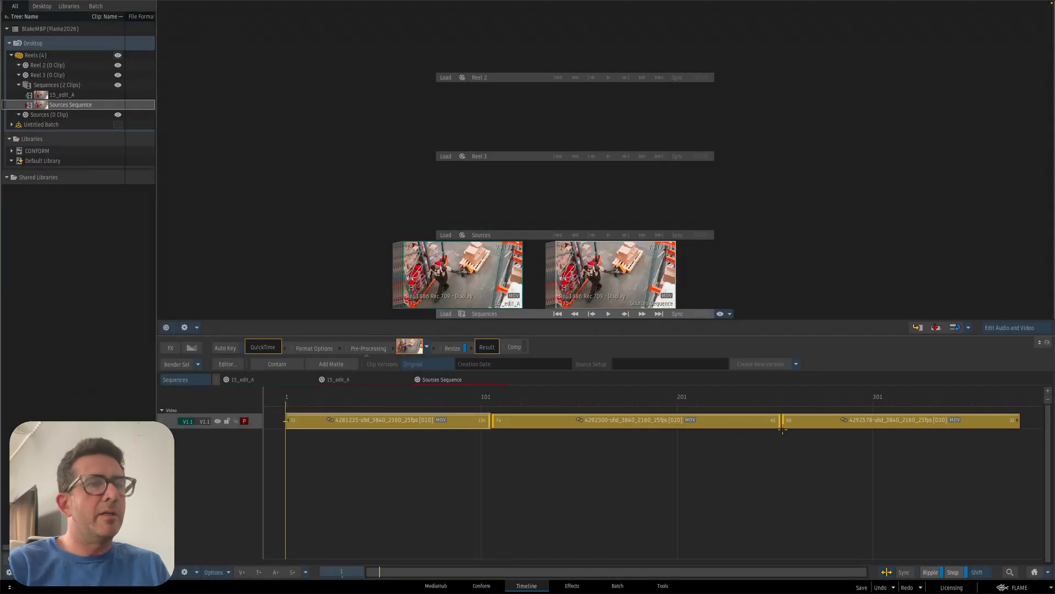
- Rename the three selected segments with the pattern hd_<background segment##>0
right_click(387, 424)
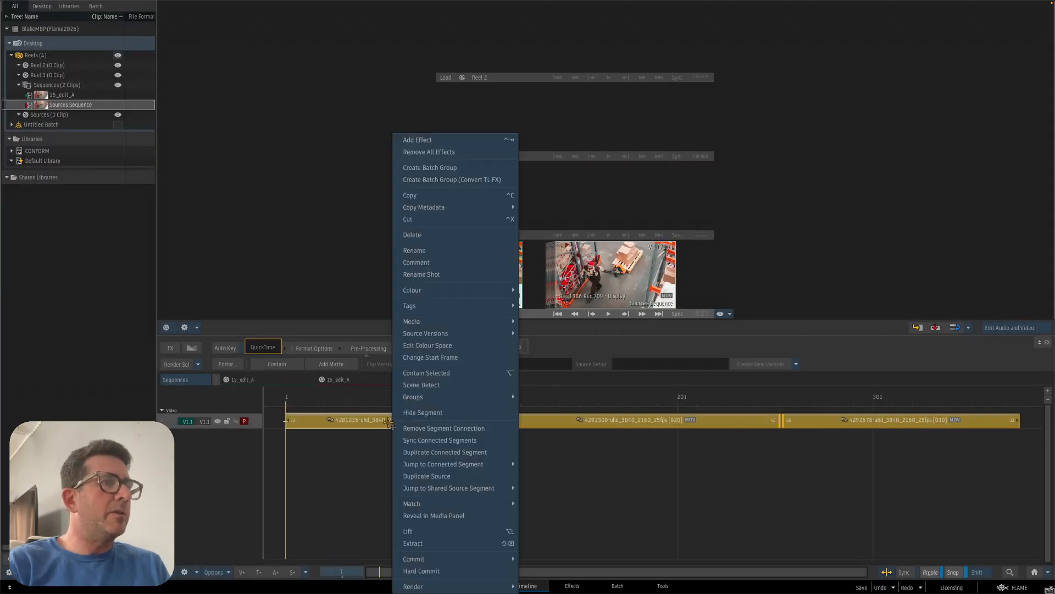
left_click(448, 252)
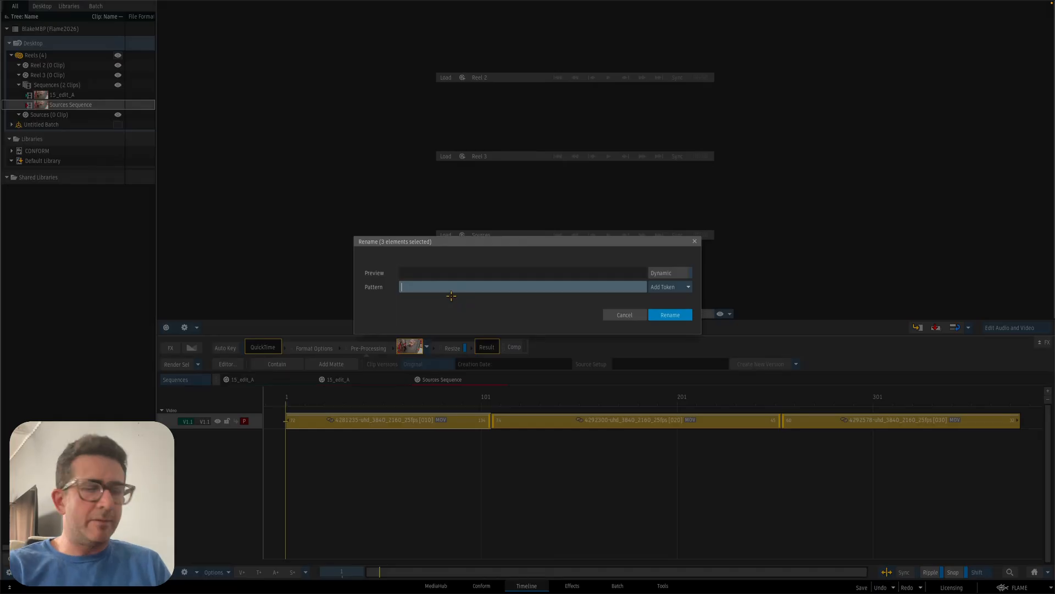
type("hd_")
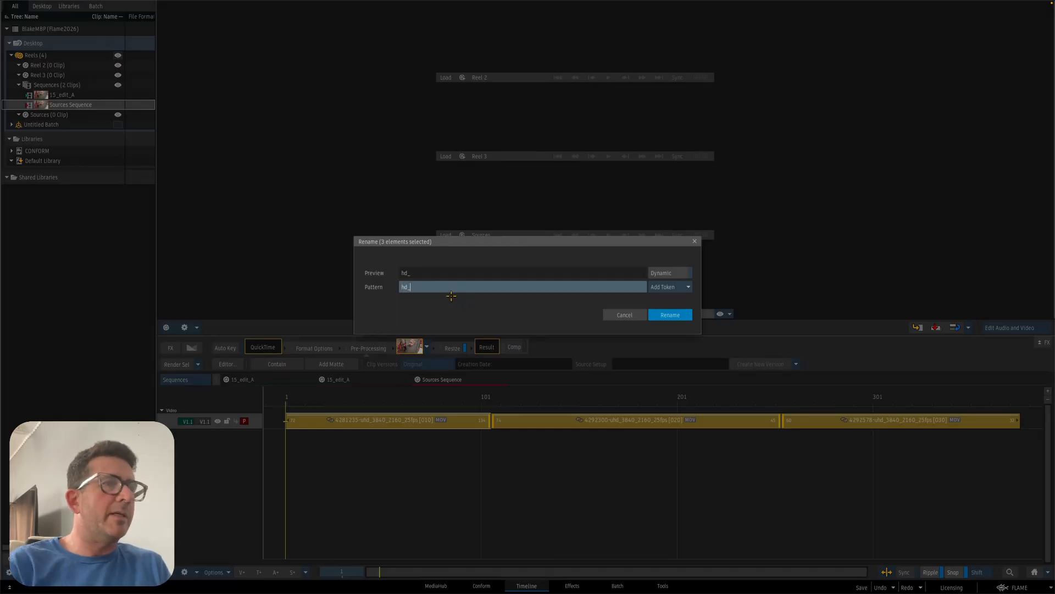
left_click(679, 290)
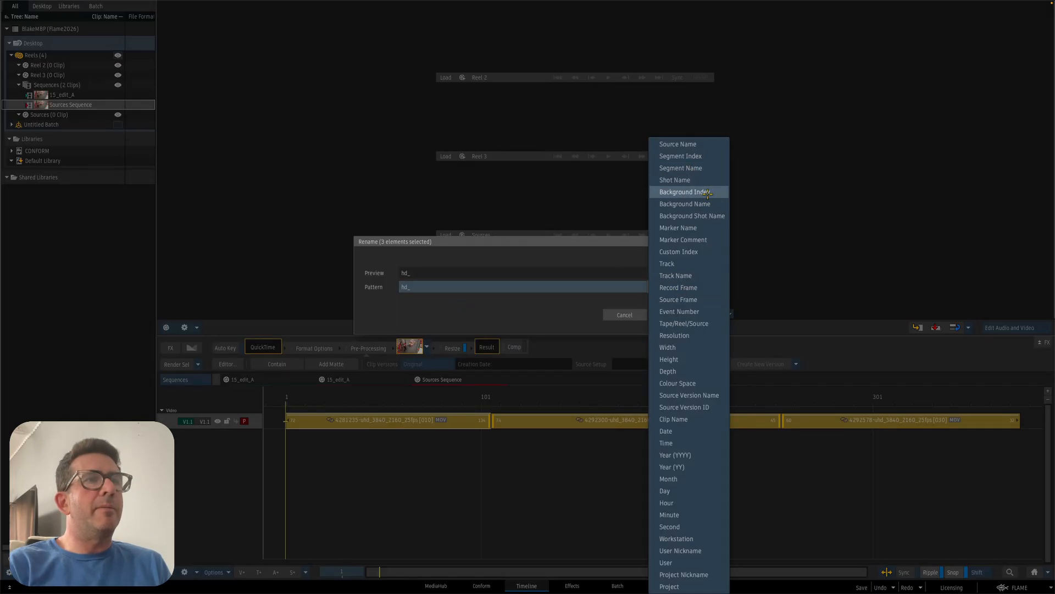
left_click(687, 193)
left_click(482, 289)
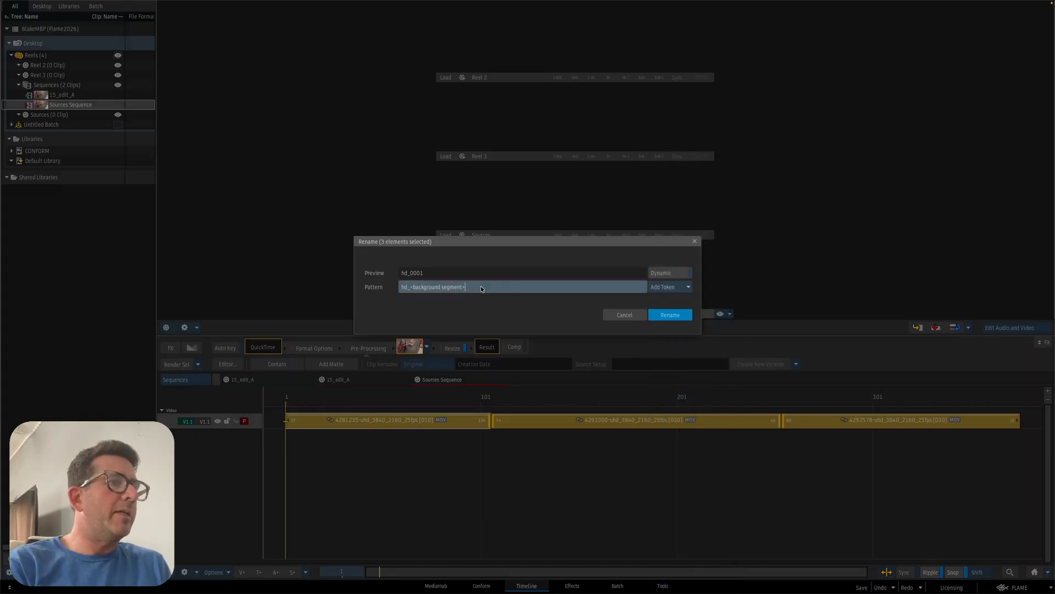
key("Left")
type("##")
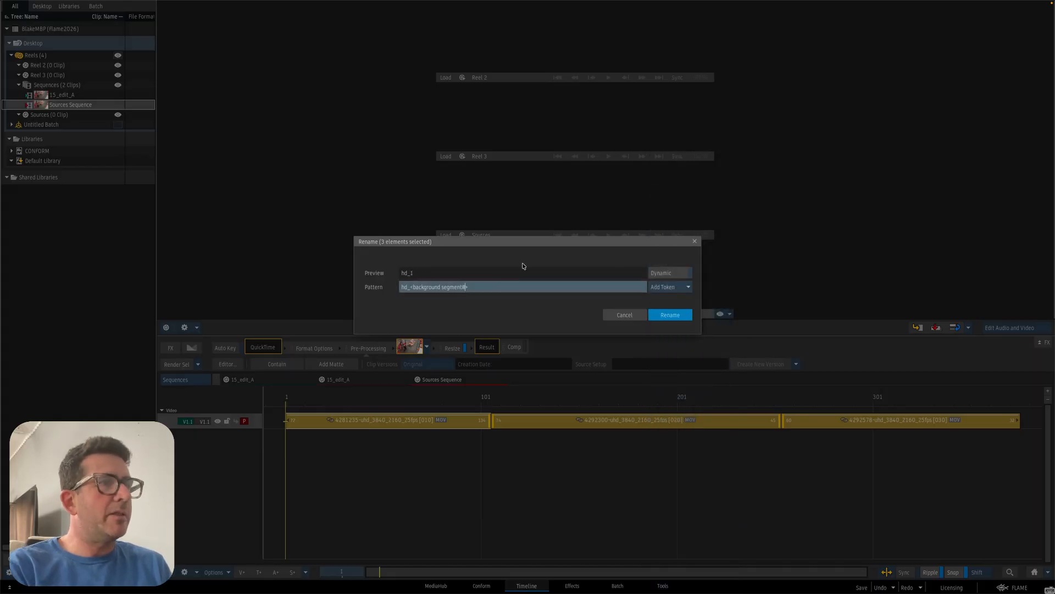
key("Right")
type("0")
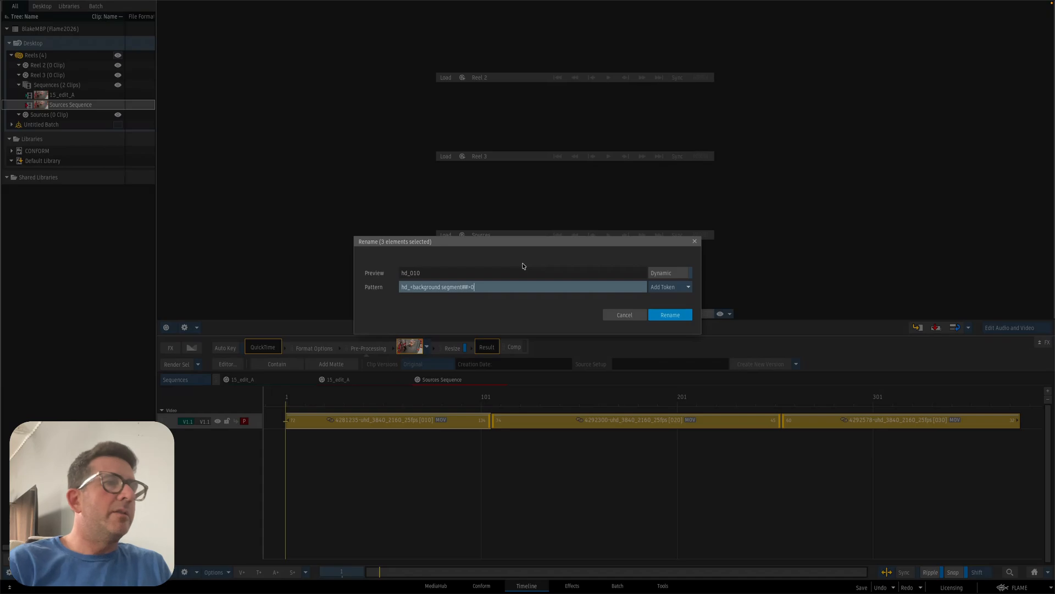
left_click(670, 315)
- Colour all three segments of the Sources Sequence green
left_click(635, 424)
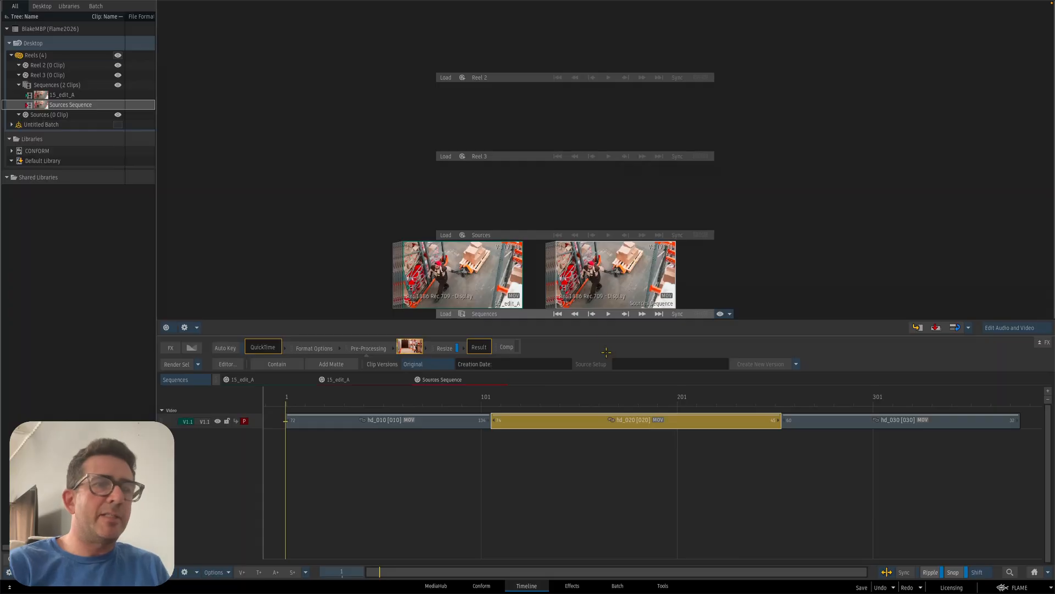
left_click(426, 420)
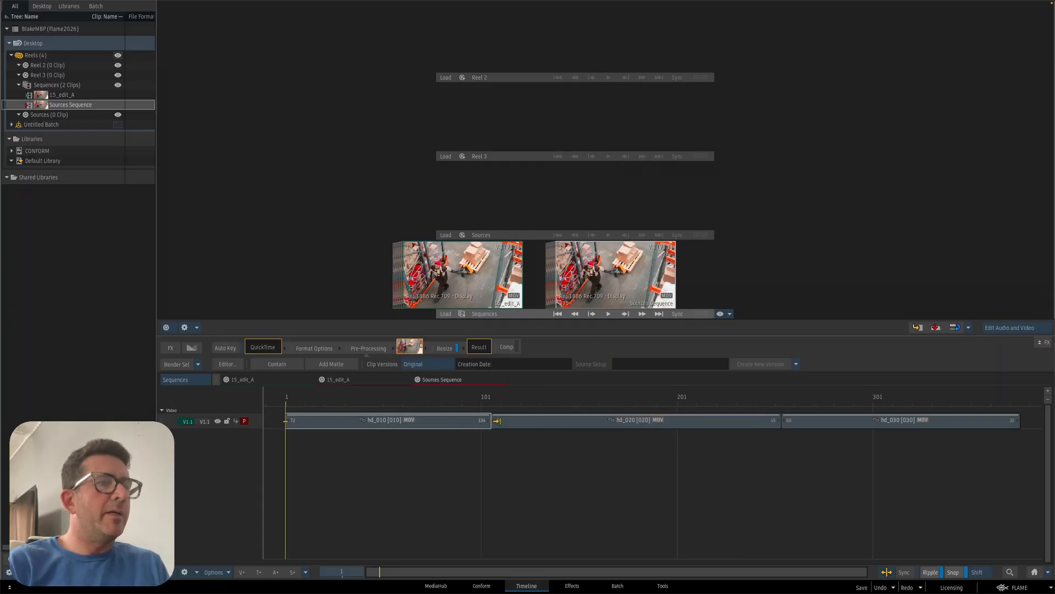
left_click(849, 422, "shift")
right_click(850, 422)
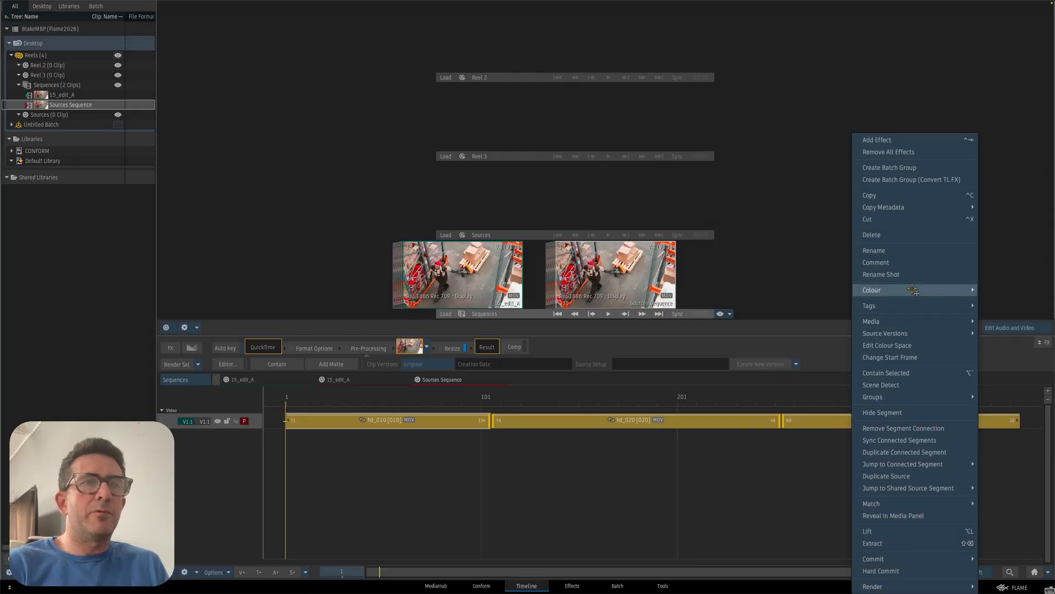
mouse_move(913, 290)
left_click(1010, 315)
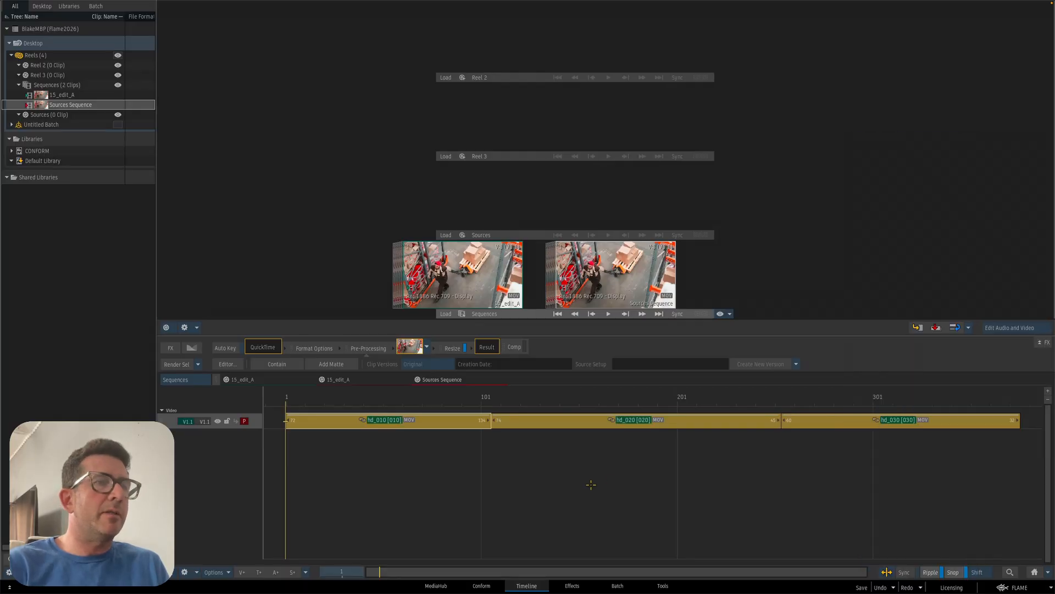
- Open the 15_edit_A sequence to check the names and colours of its connected segments
right_click(476, 292)
left_click(506, 213)
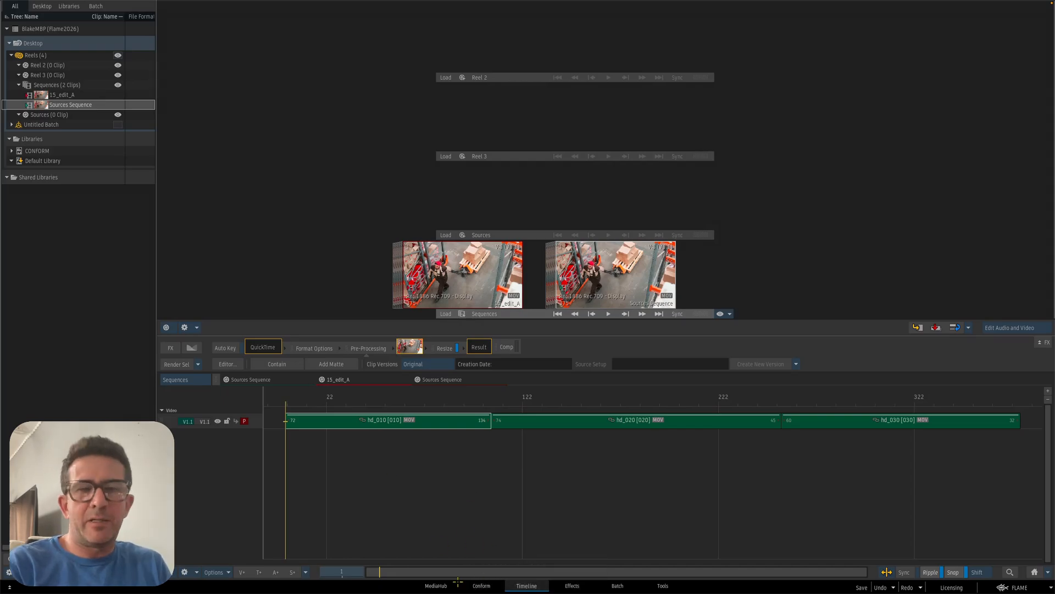
- Load the FCP XML 15_edit_B.fcpxml from the xml folder in Downloads for conforming
left_click(482, 585)
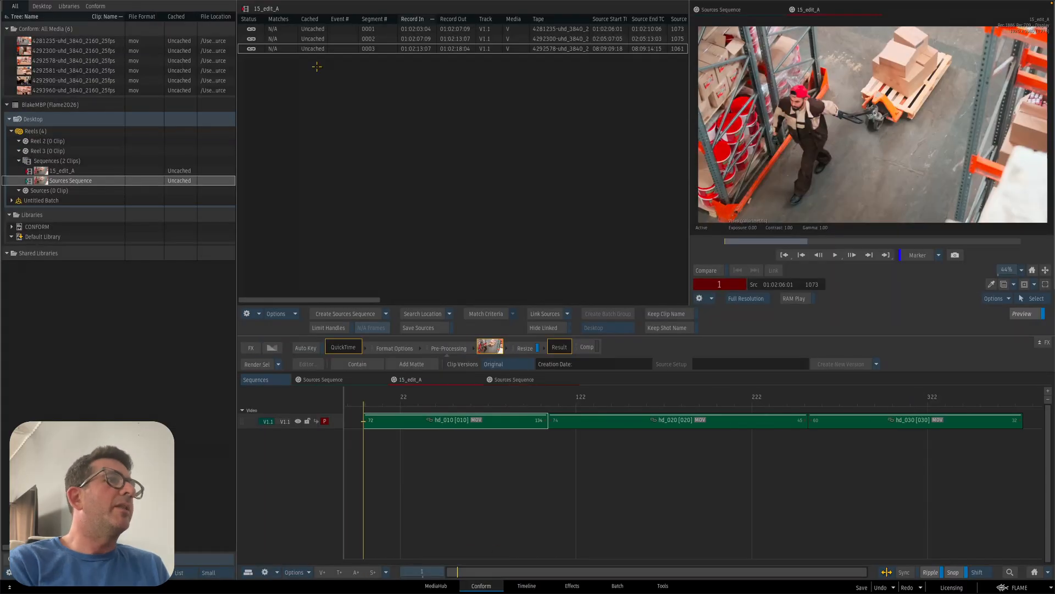
left_click(246, 313)
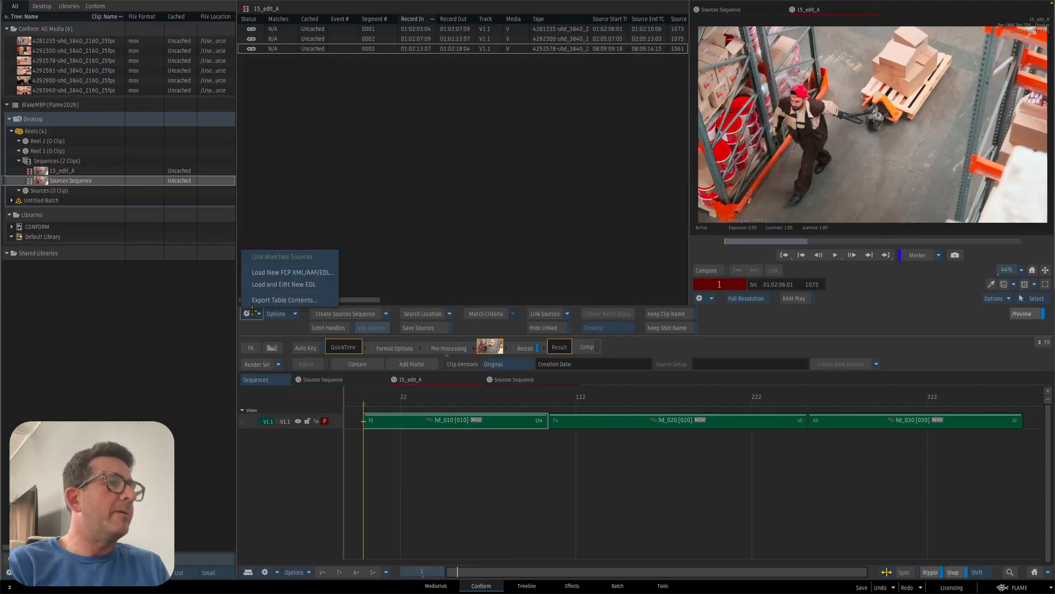
left_click(271, 272)
left_click(132, 29)
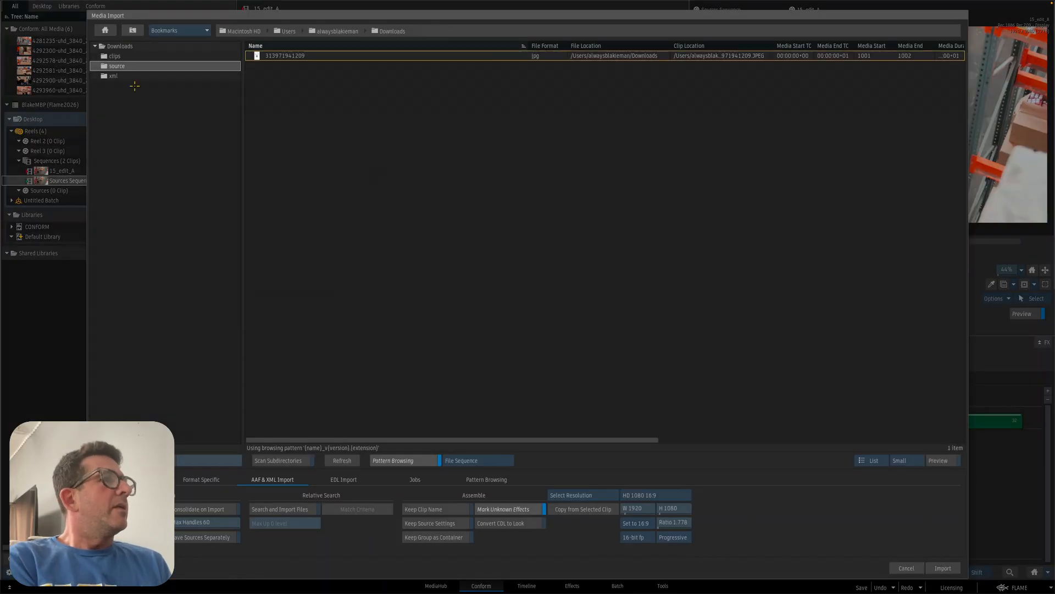
double_click(138, 76)
left_click(321, 66)
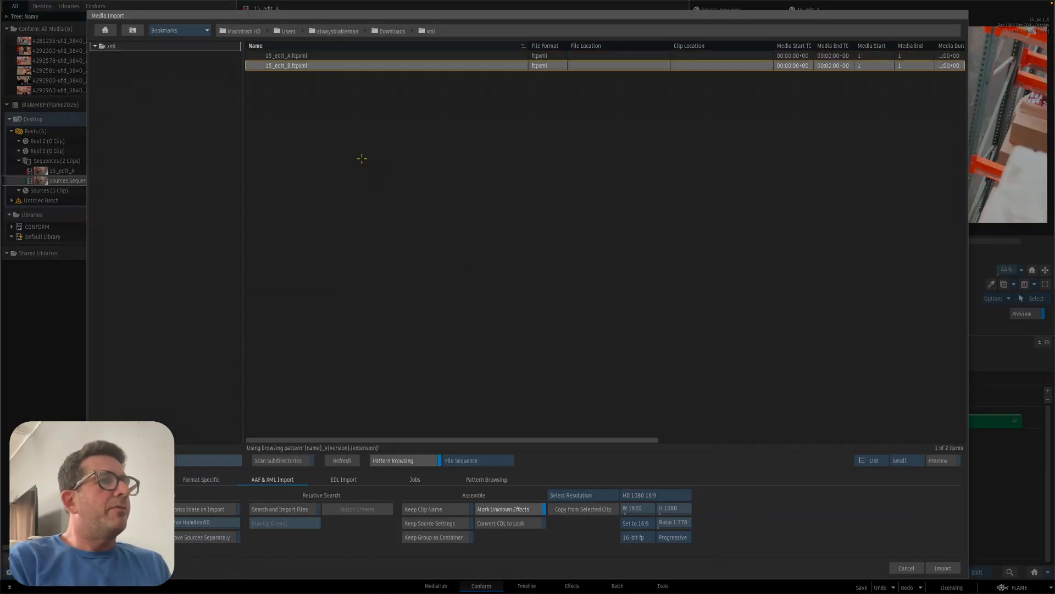
left_click(943, 568)
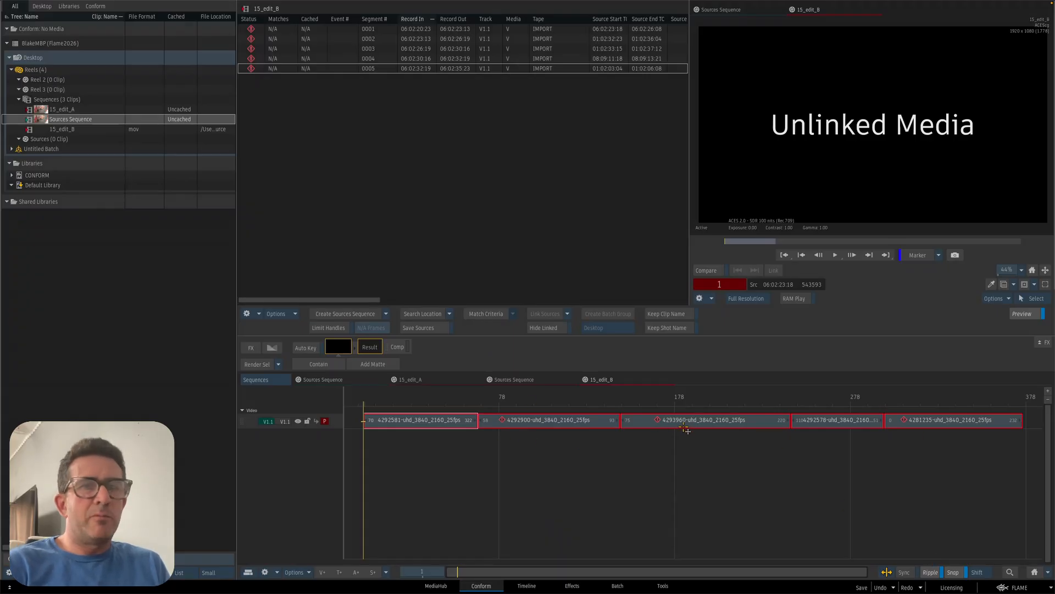
- Open the Sources Sequence and copy its segments hd_010, hd_020 and hd_030 into the Sources reel
left_click(529, 586)
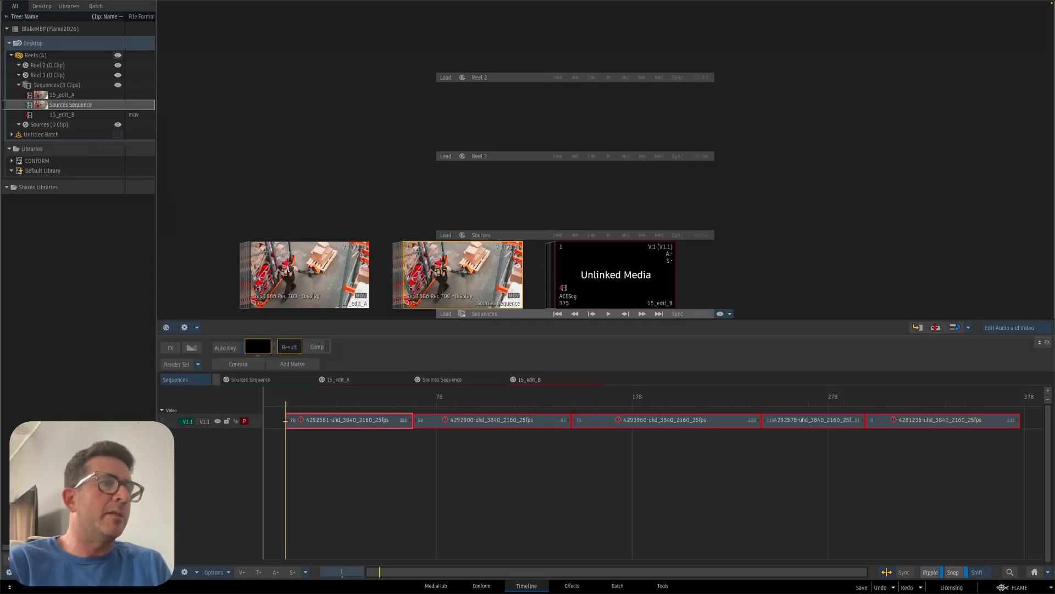
right_click(459, 268)
left_click(494, 215)
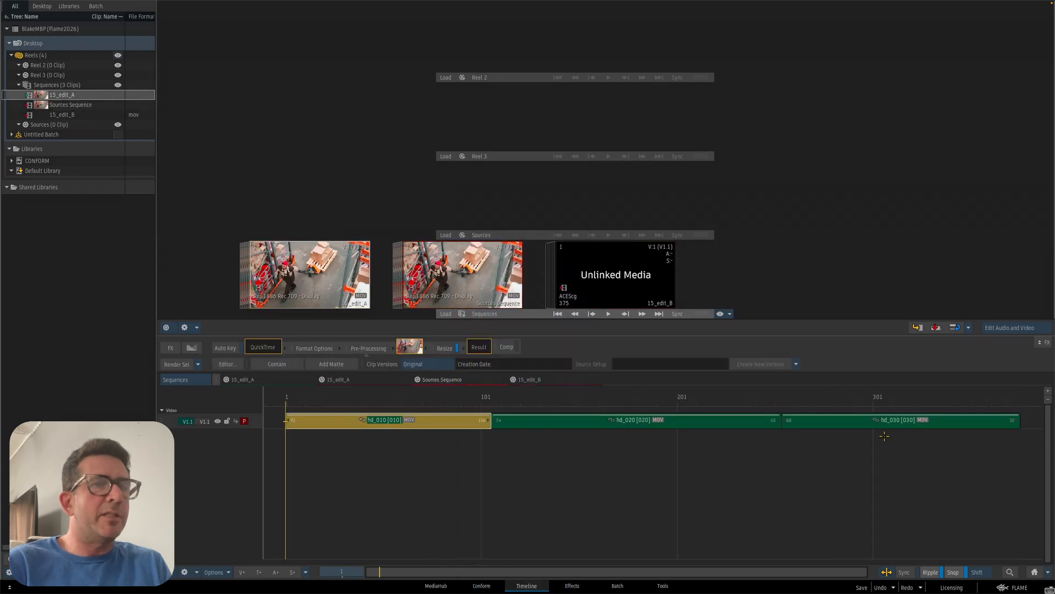
left_click(930, 426, "shift")
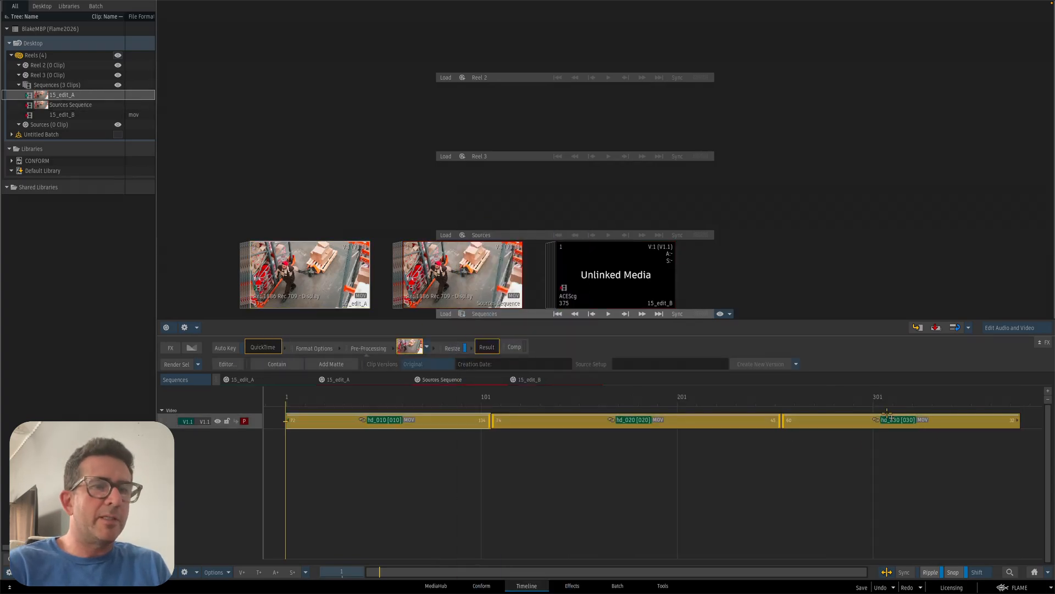
left_click_drag(887, 413, 584, 210)
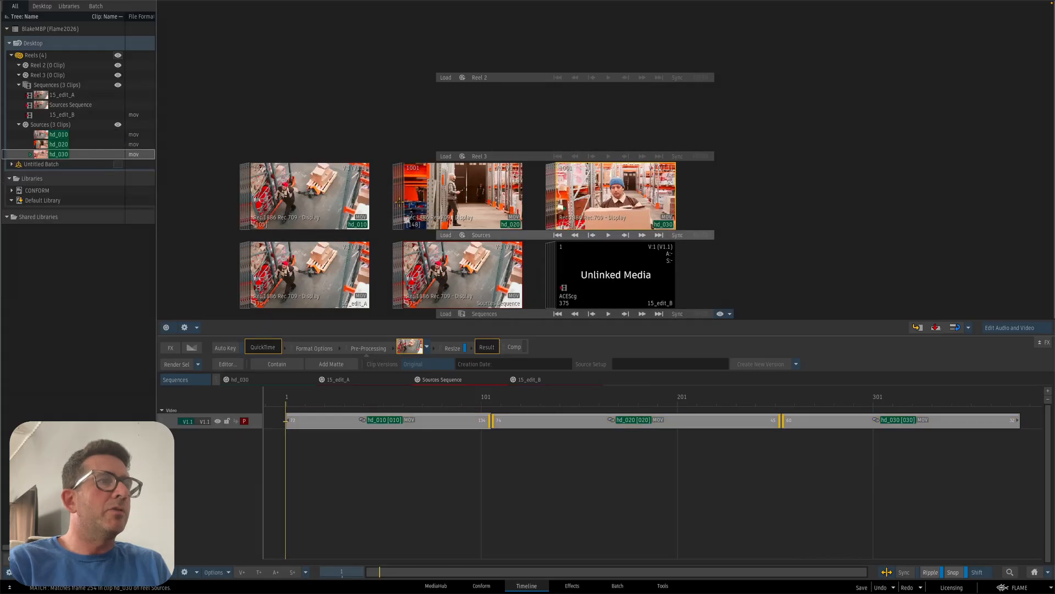
- Open the 15_edit_B sequence for conforming
right_click(607, 279)
left_click(643, 212)
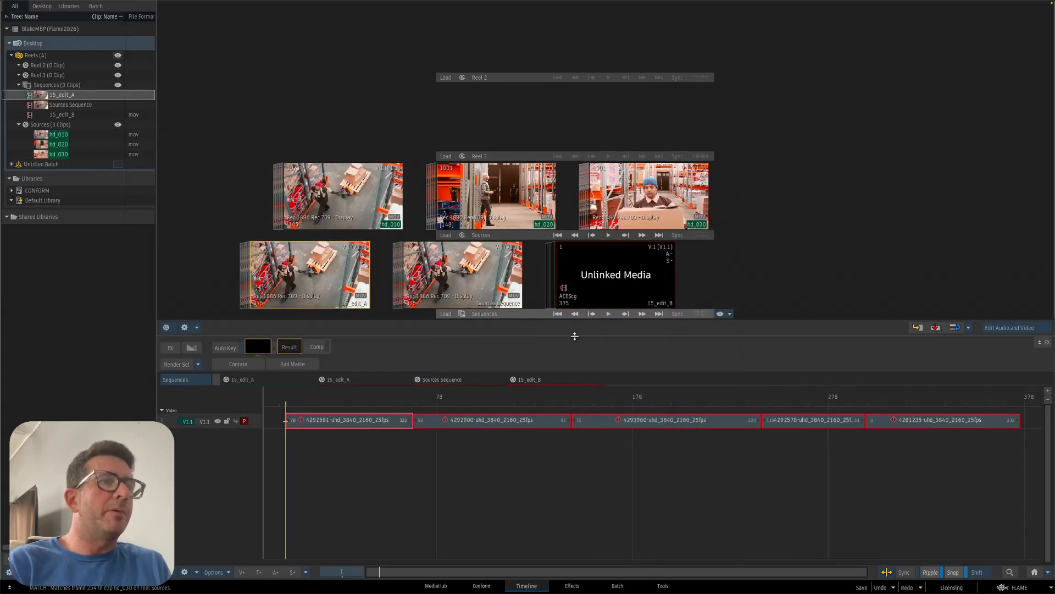
left_click(483, 584)
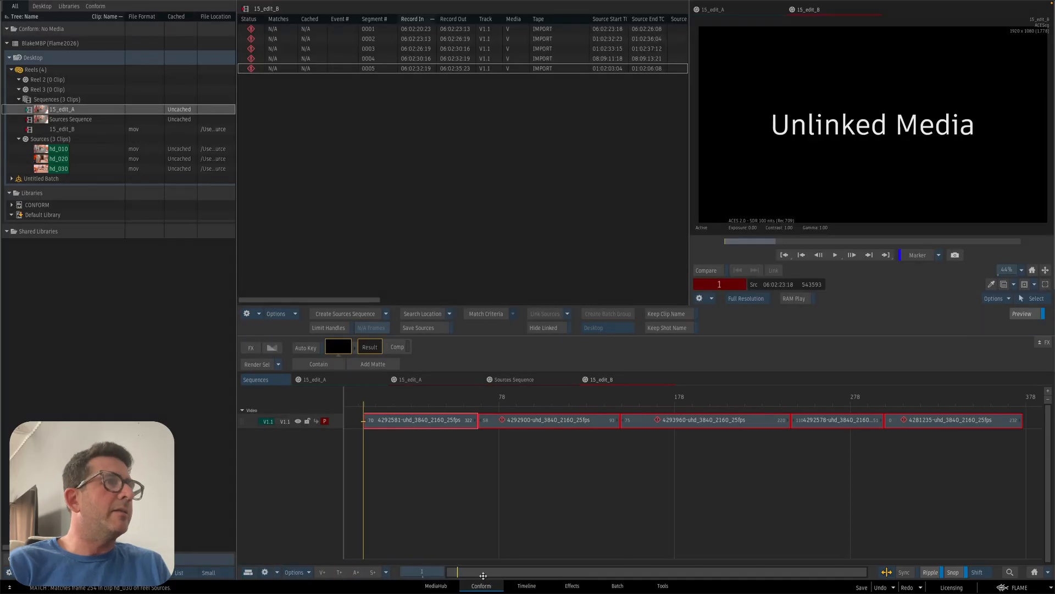
- Try linking 15_edit_B to the named clips by setting the Sources reel as the conform search location
left_click(52, 137)
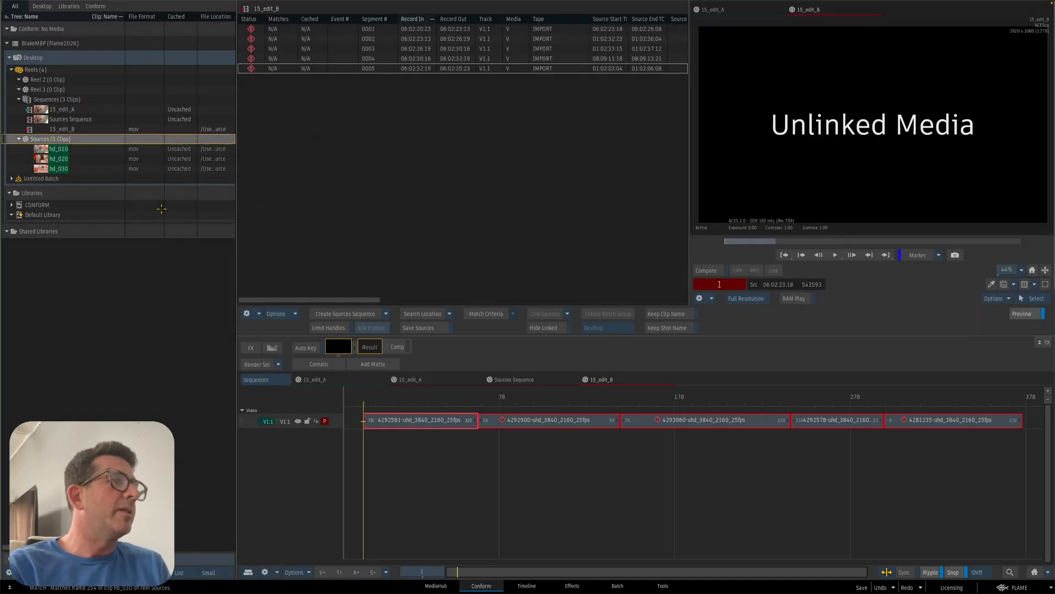
right_click(64, 139)
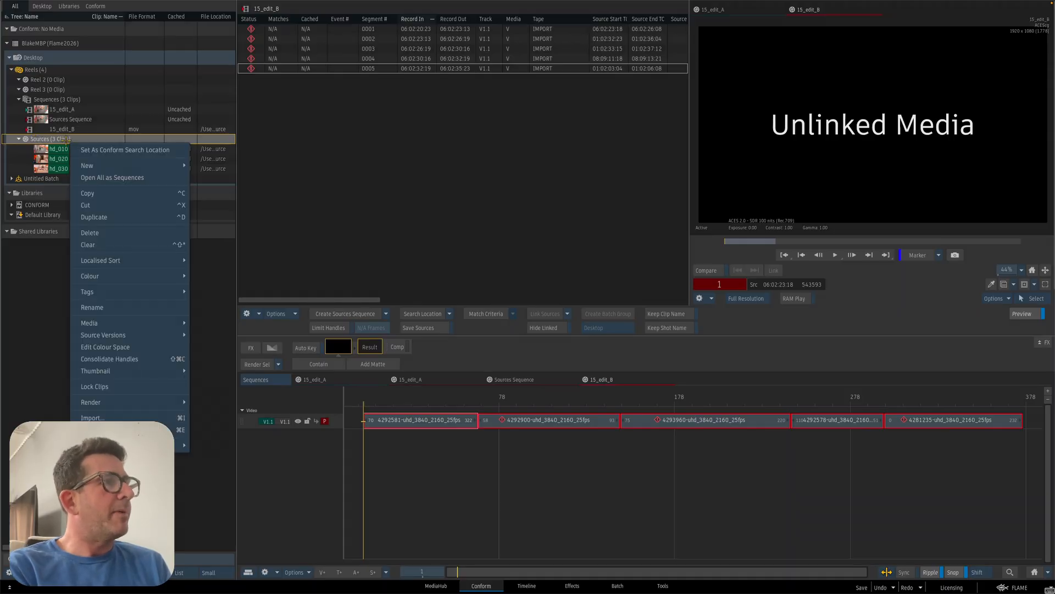
left_click(116, 150)
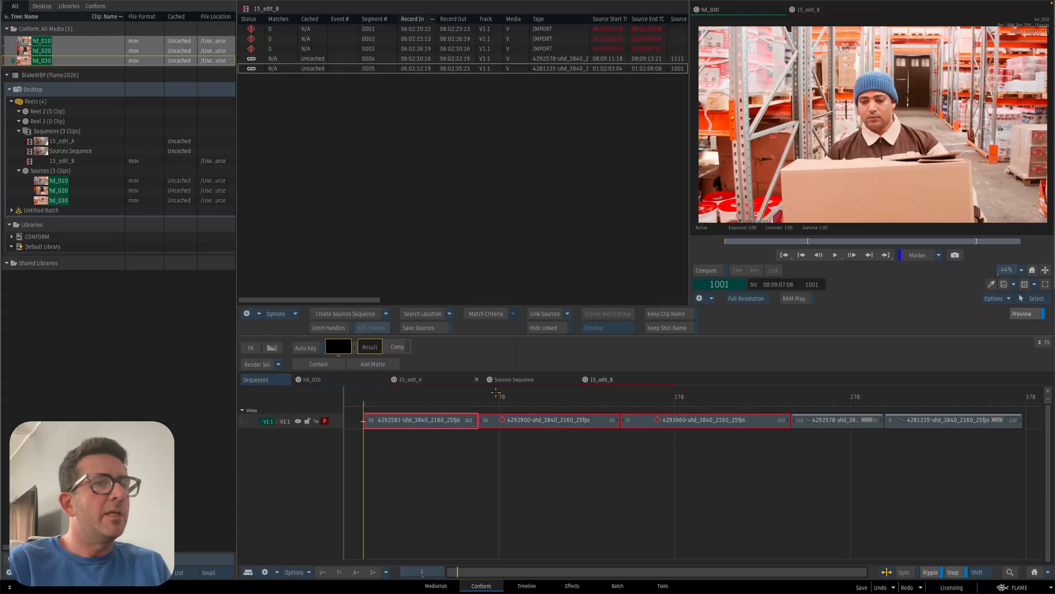
left_click(856, 462)
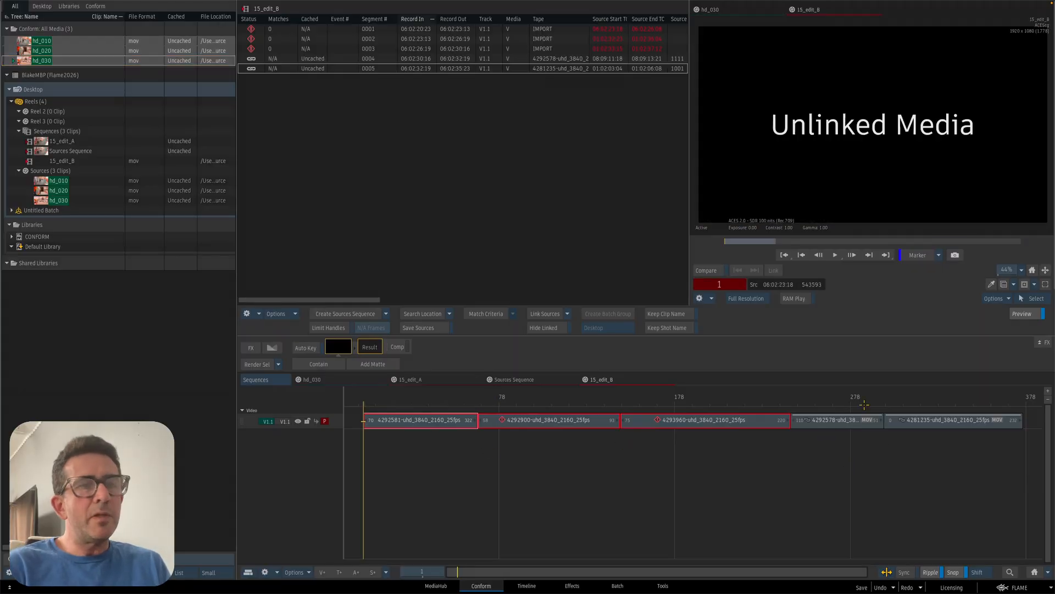
left_click_drag(643, 571, 711, 571)
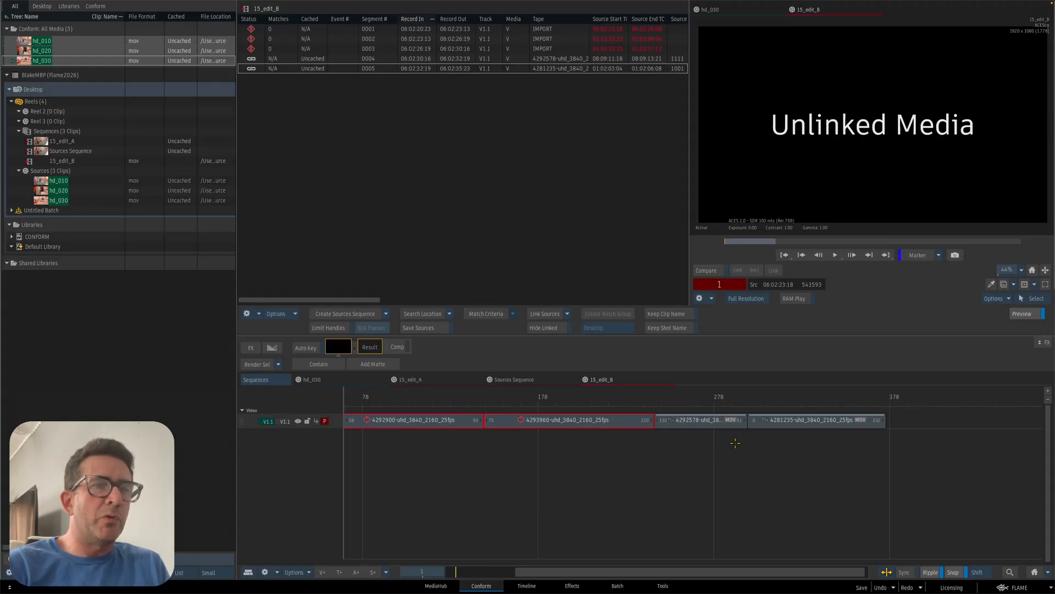
- Enable Keep Clip Name and Keep Shot Name, then undo the previous linking and reset the Sources reel as conform search location
left_click(669, 316)
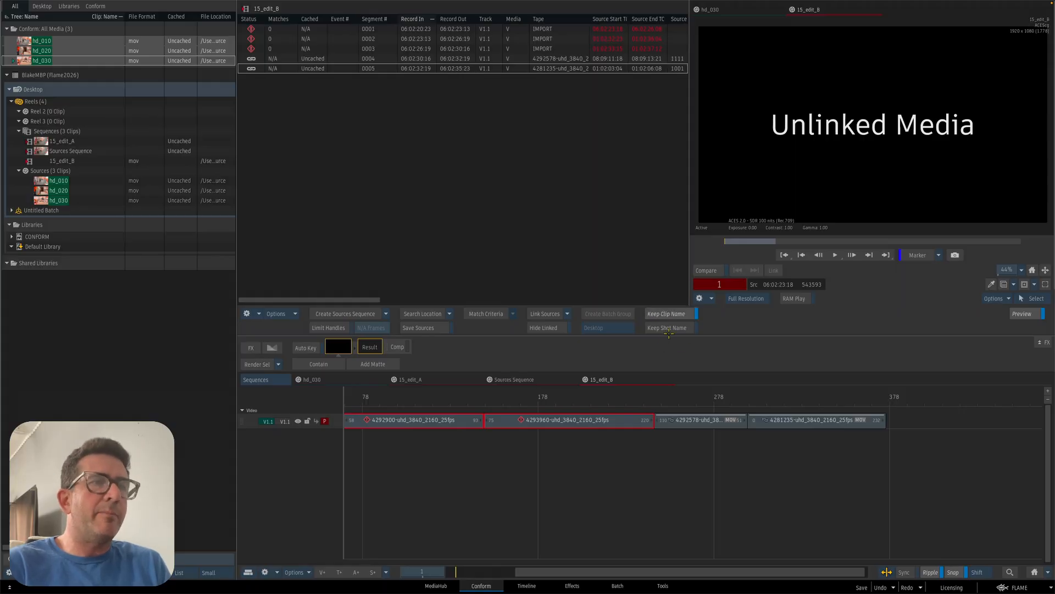
left_click(668, 329)
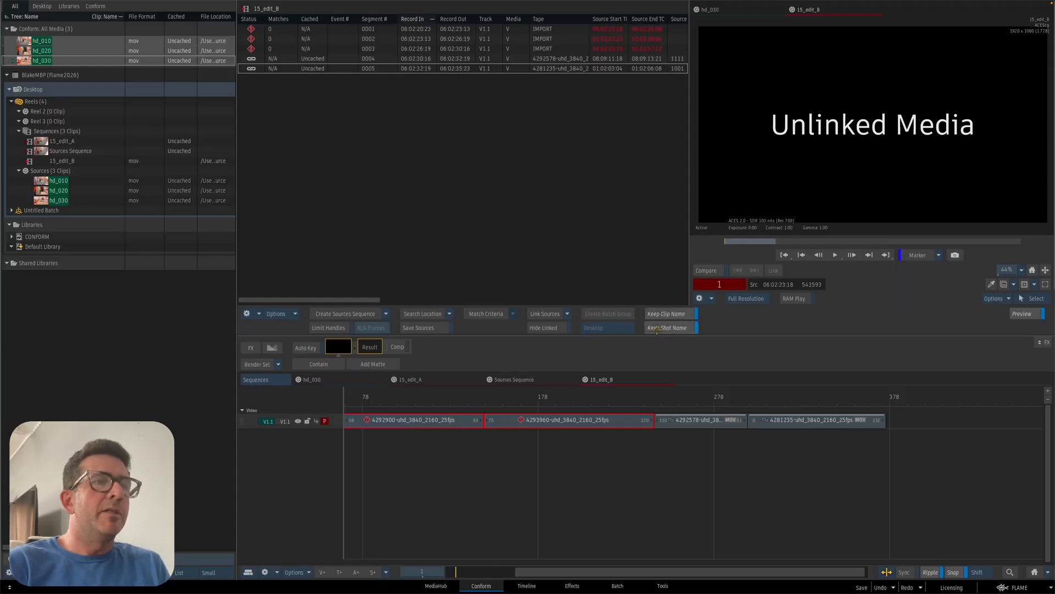
key("ctrl+z")
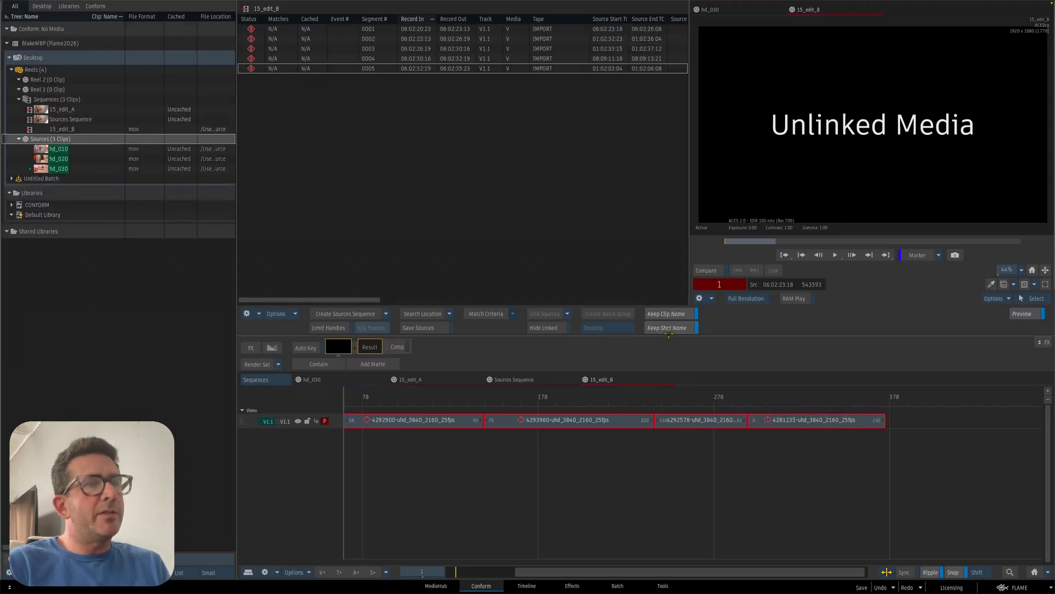
right_click(57, 139)
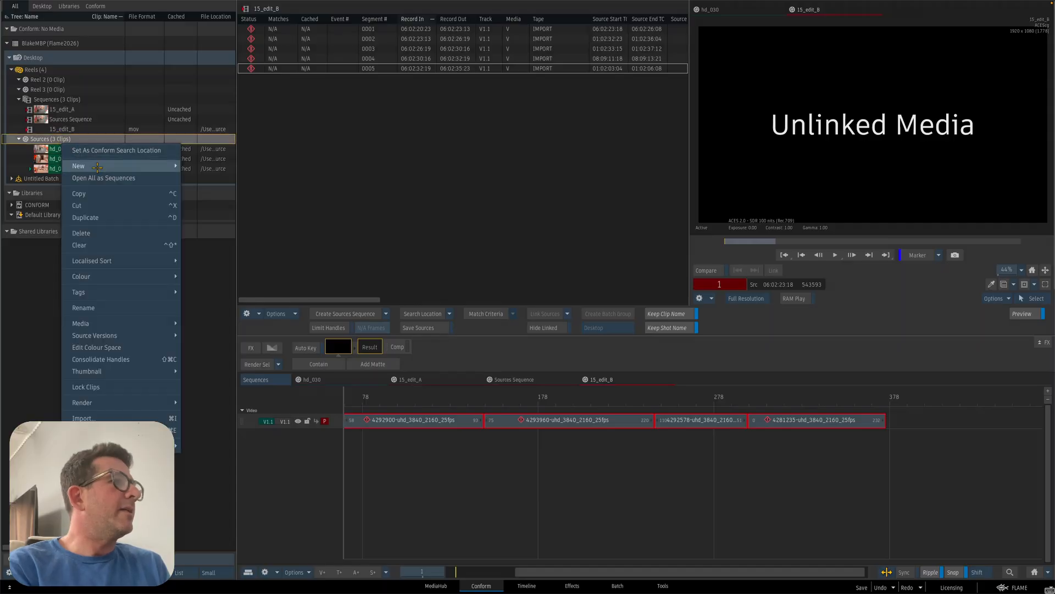
left_click(114, 150)
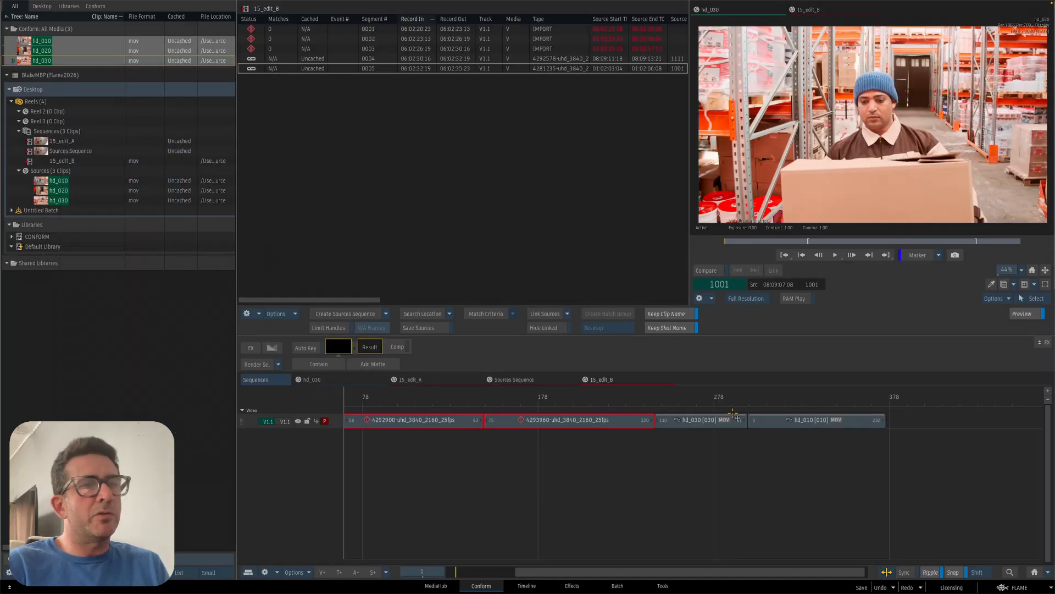
- Examine the names and colours of the two linked segments hd_030 and hd_010 in 15_edit_B
left_click(717, 423)
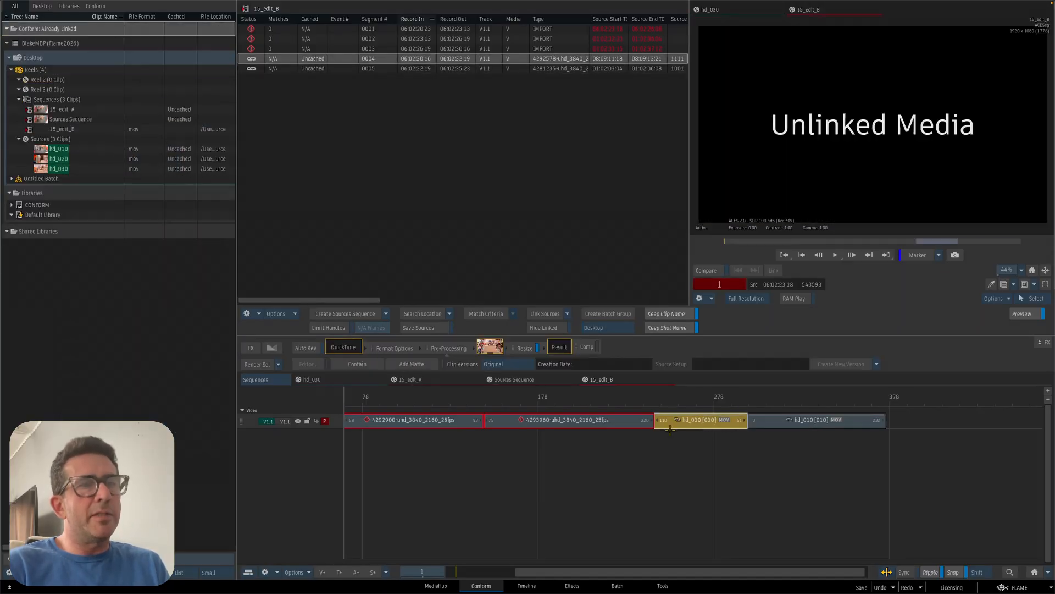
left_click(789, 420)
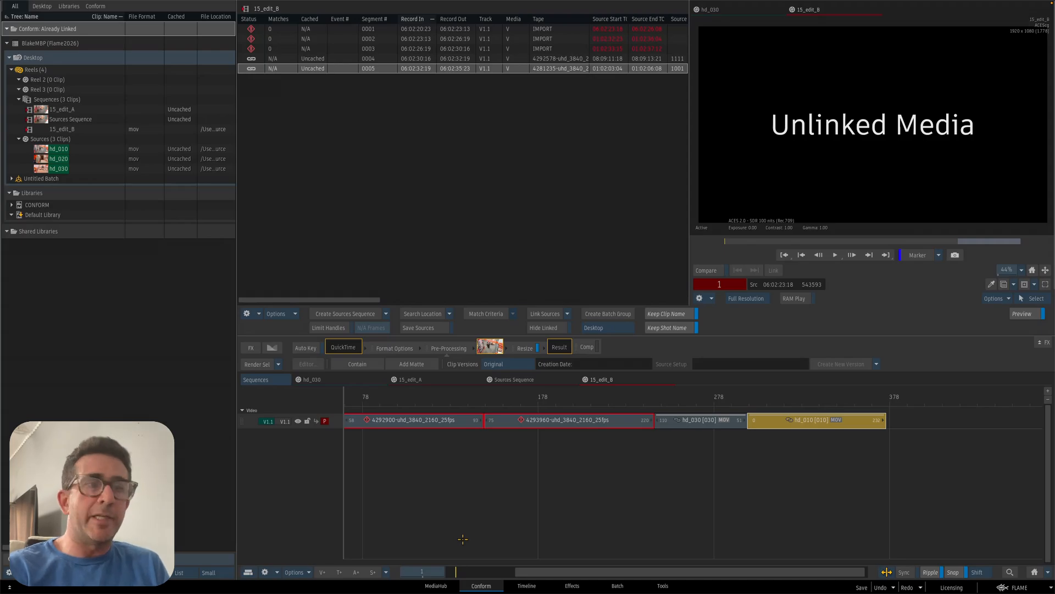
left_click(700, 422)
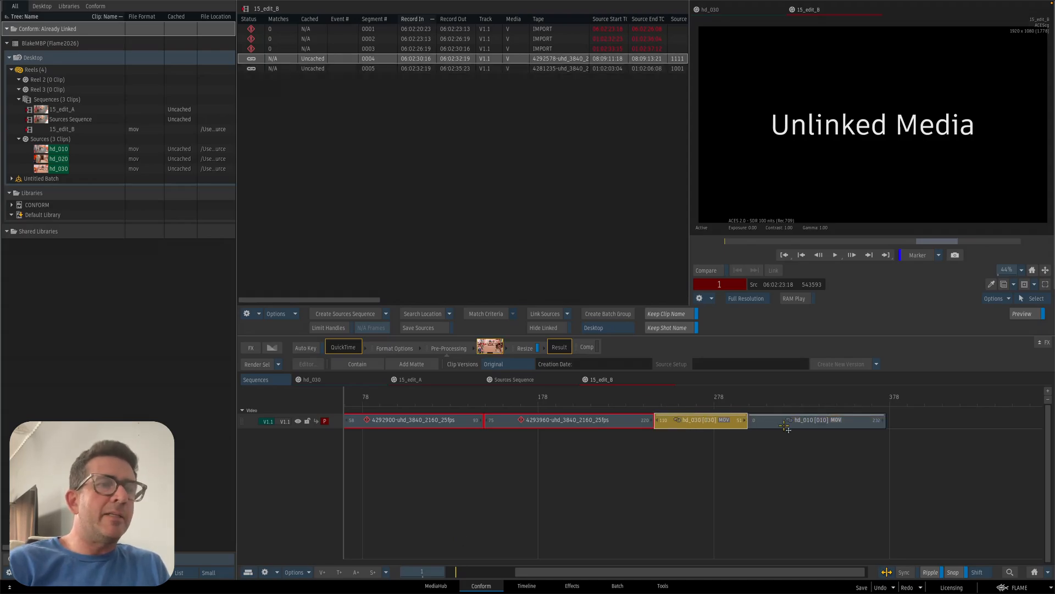
left_click(788, 423)
left_click(722, 428)
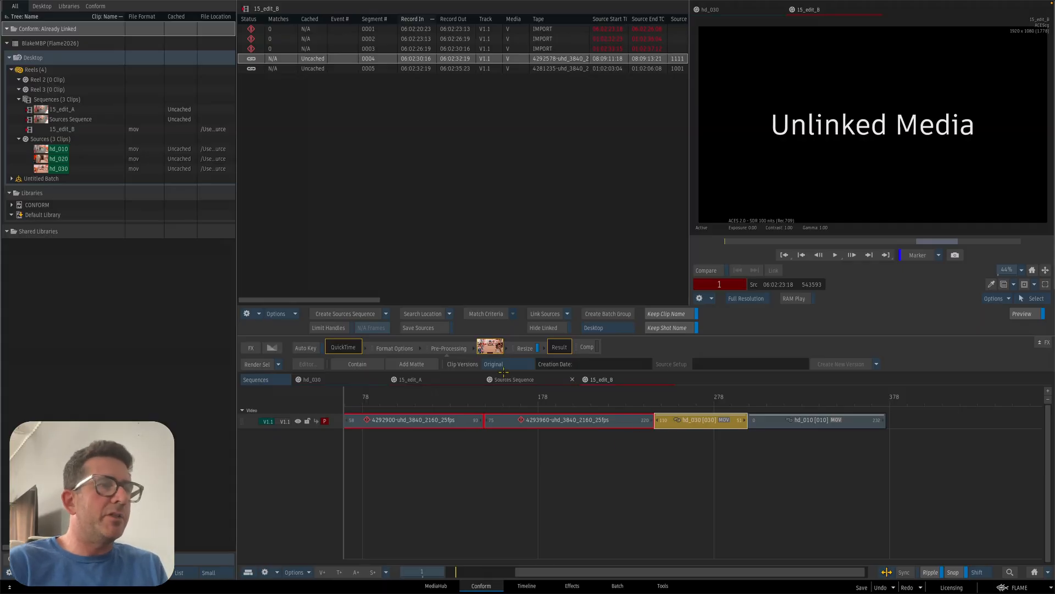
- Set the source folder in Downloads as the search location and scan it for the remaining unlinked media
left_click(258, 315)
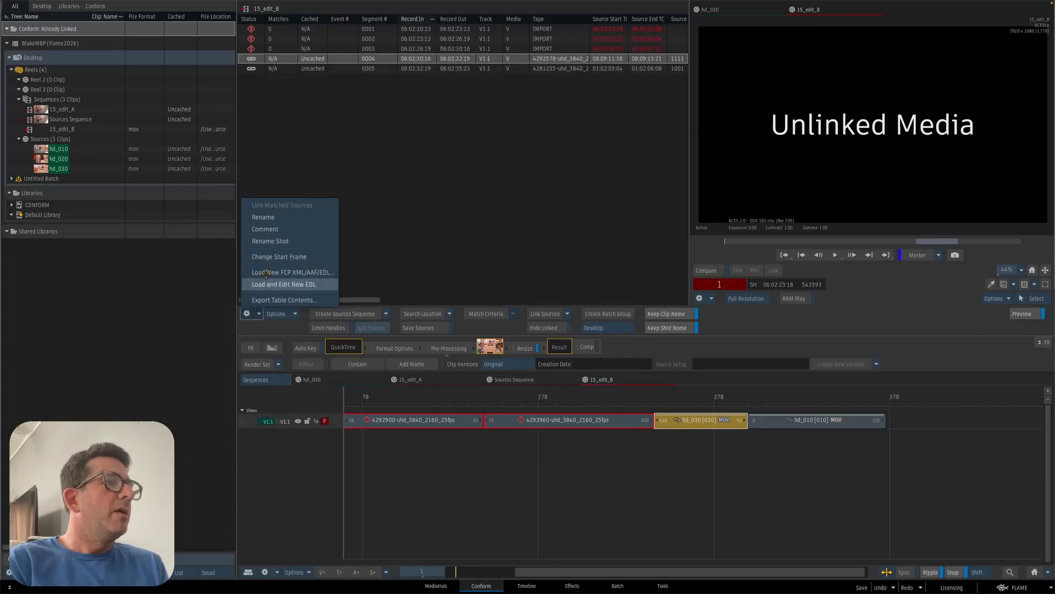
left_click(423, 313)
left_click(133, 30)
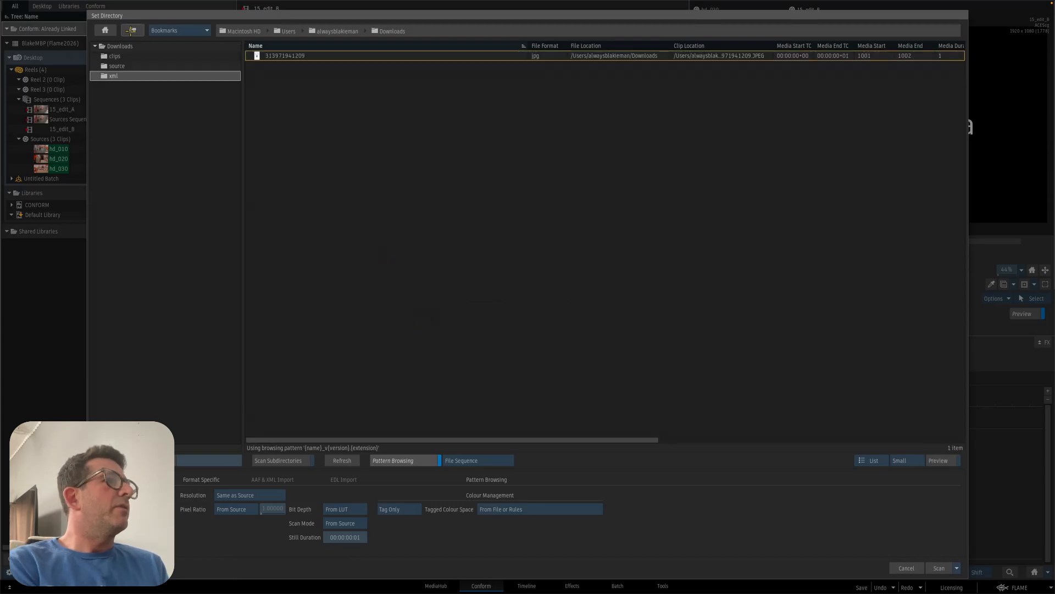
left_click(135, 65)
double_click(135, 66)
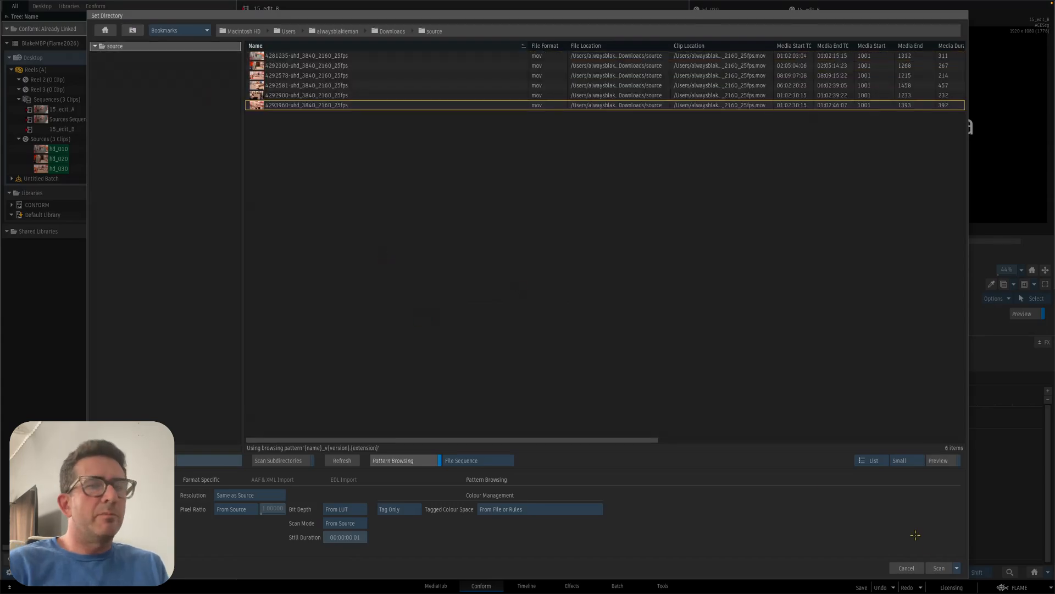
left_click(938, 568)
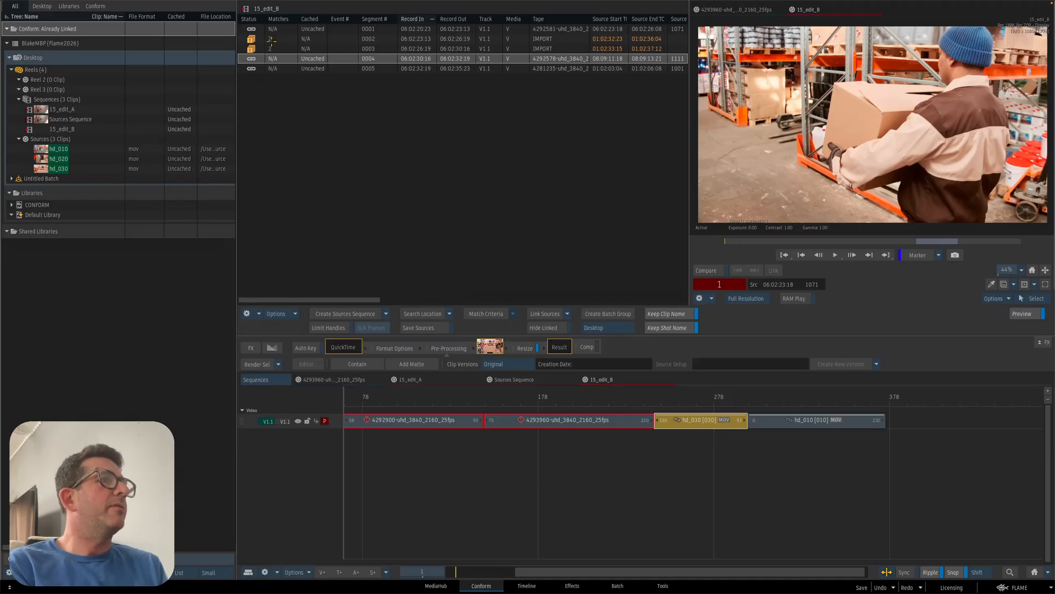
- Force link segment 0002 of 15_edit_B to the potential match 4292900-uhd_3840_2160_25fps
left_click(271, 39)
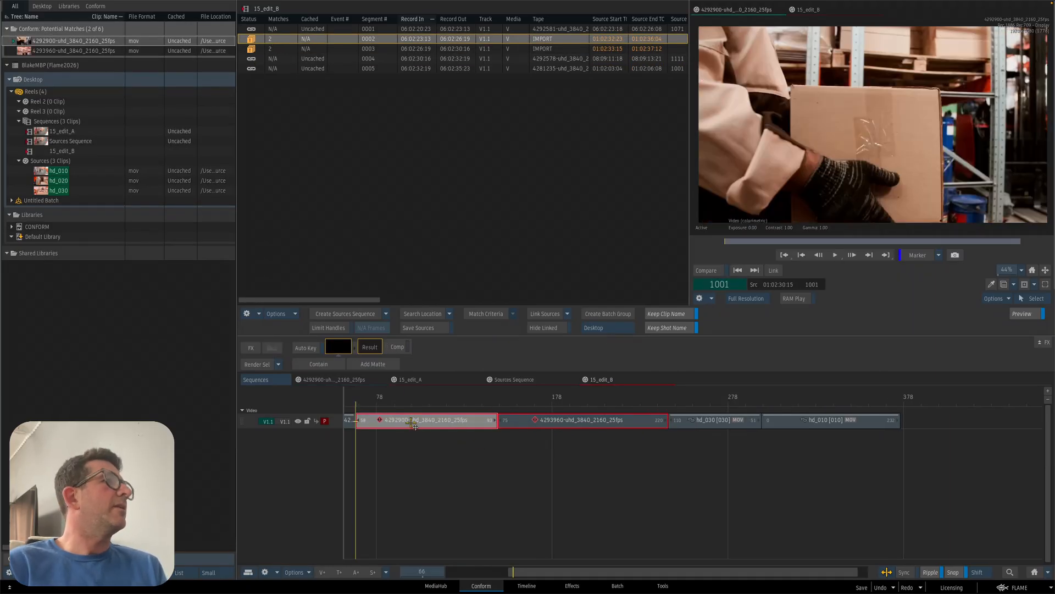
right_click(58, 40)
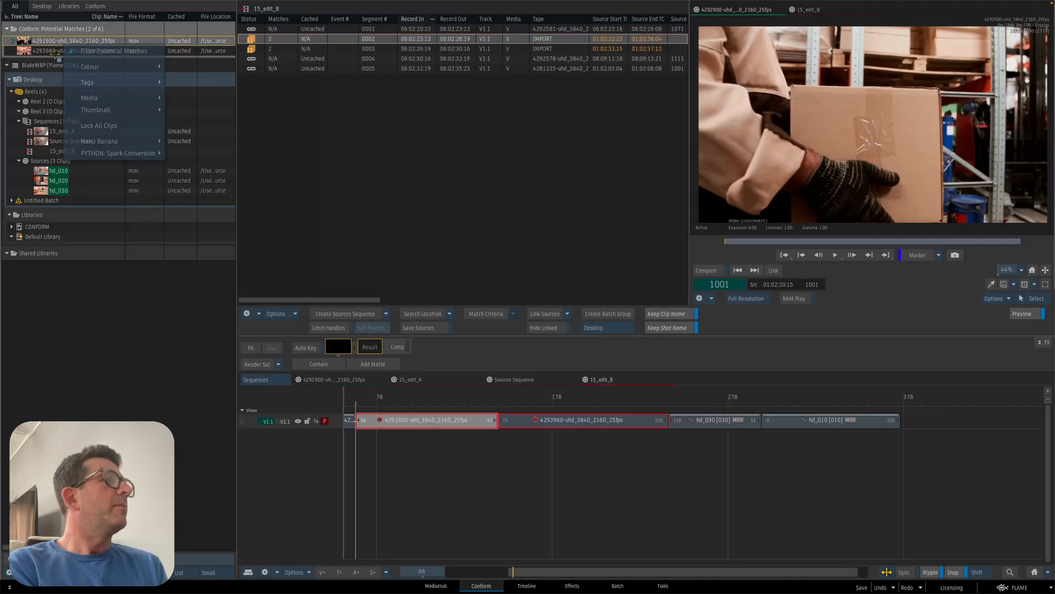
left_click(56, 50)
right_click(58, 40)
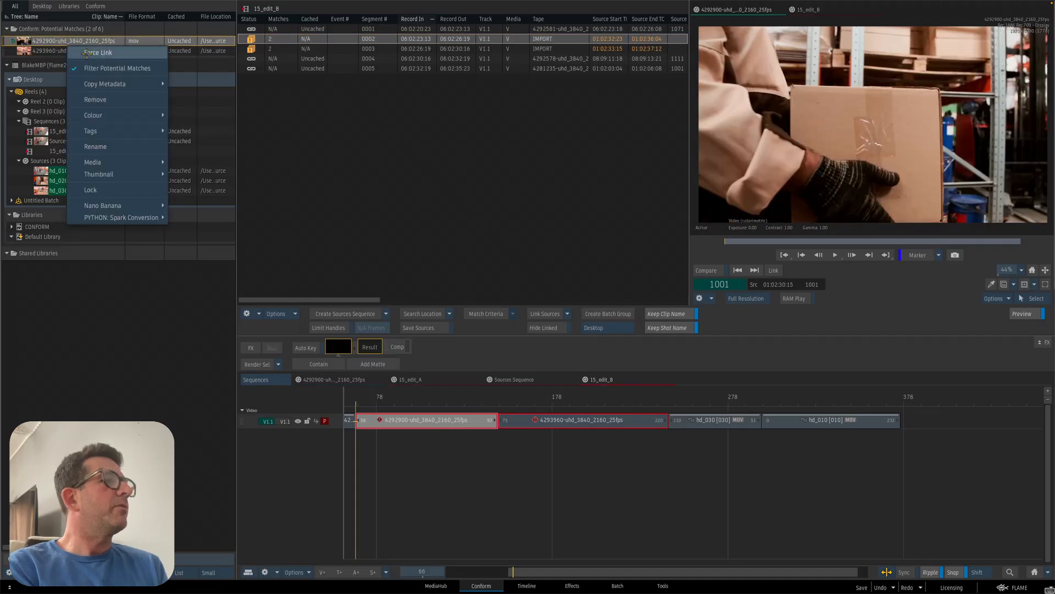
left_click(88, 47)
- Force link segment 0003 of 15_edit_B to the potential match 4293960-uhd_3840_2160_25fps
left_click(564, 420)
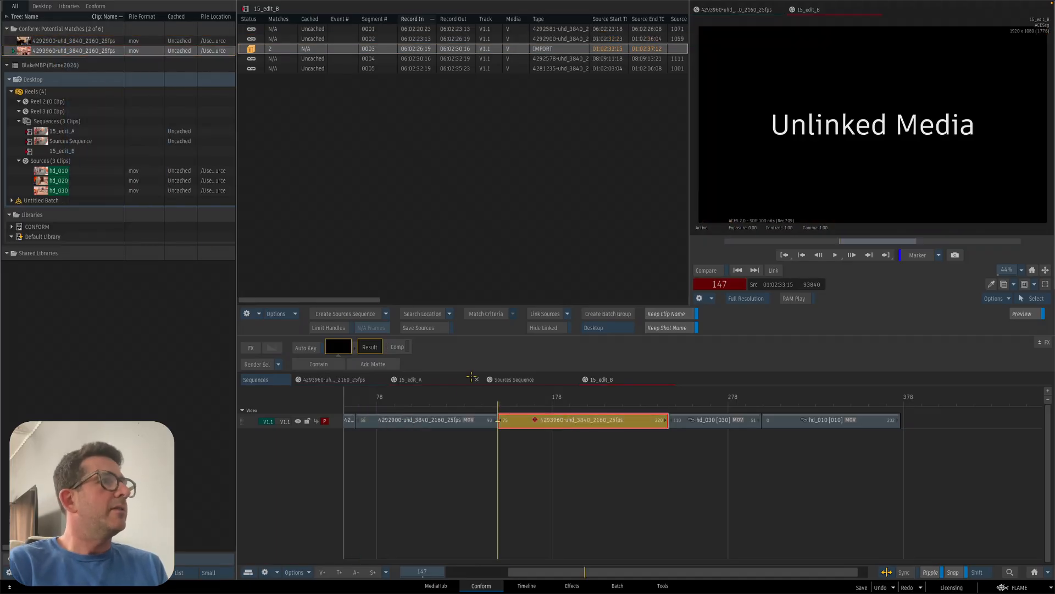
right_click(66, 50)
left_click(85, 60)
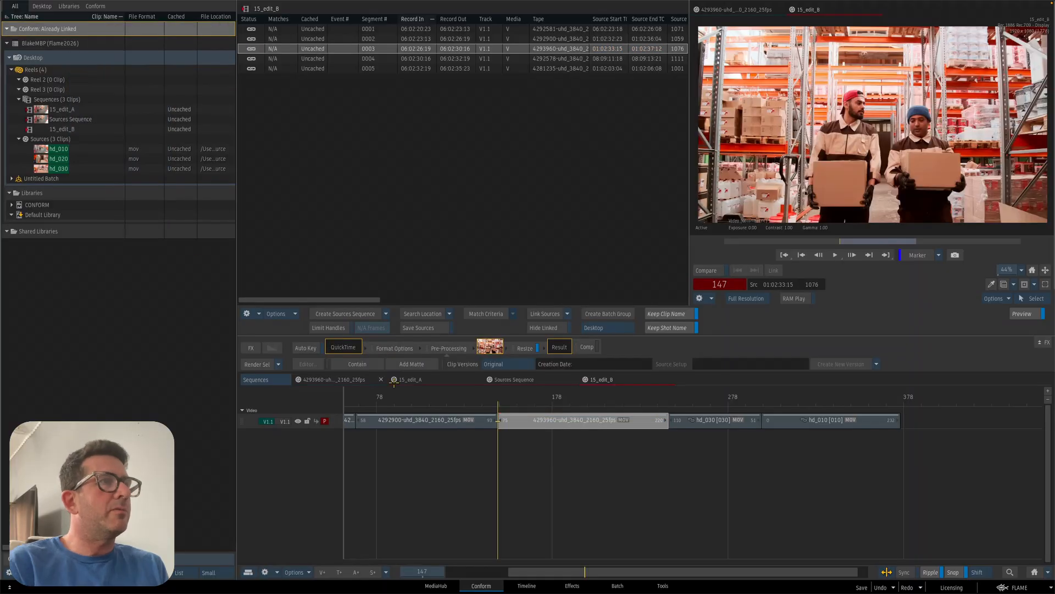
left_click(597, 489)
left_click(1034, 572)
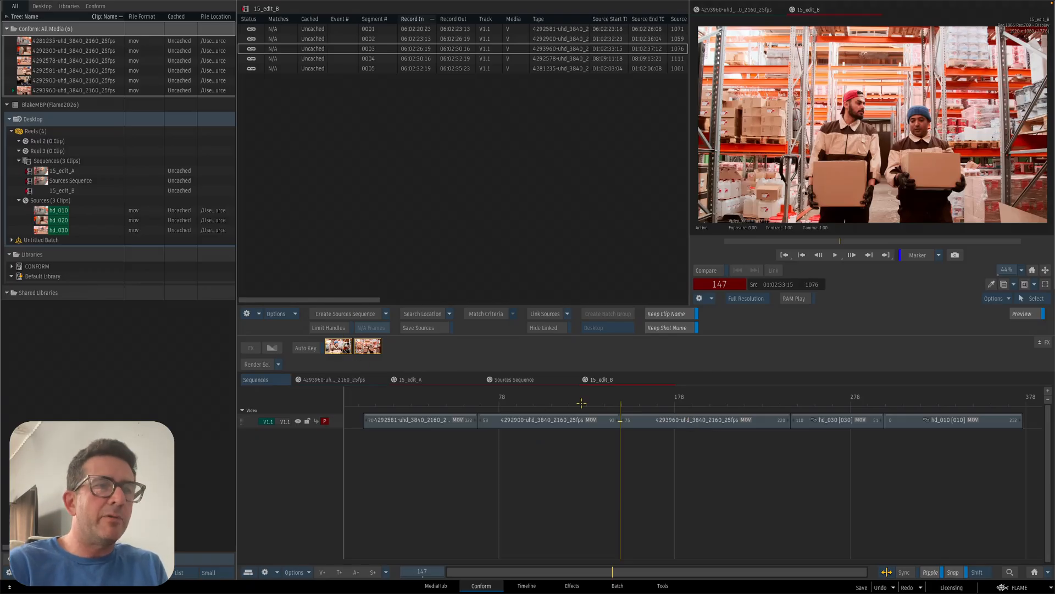
- Update the Sources Sequence with the newly linked media from 15_edit_B and review its added segments
left_click(385, 313)
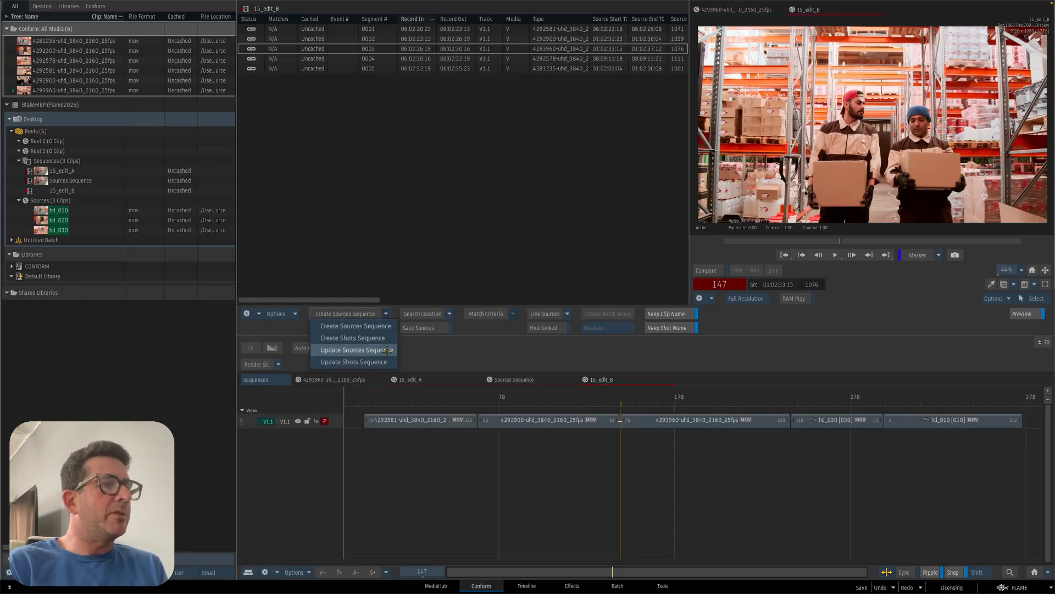
left_click(387, 349)
left_click(832, 427)
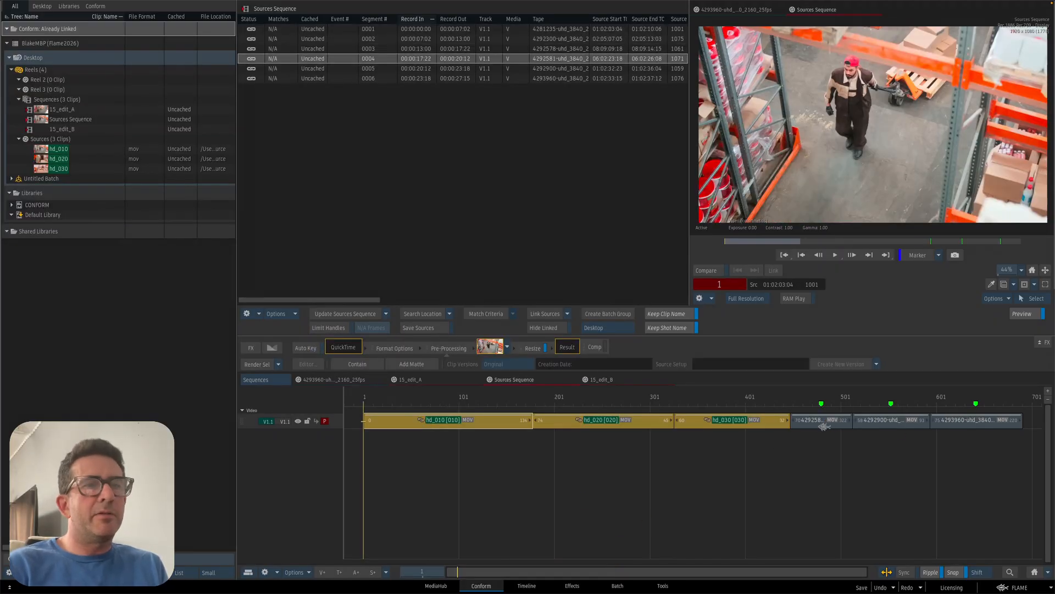
left_click_drag(950, 239, 884, 241)
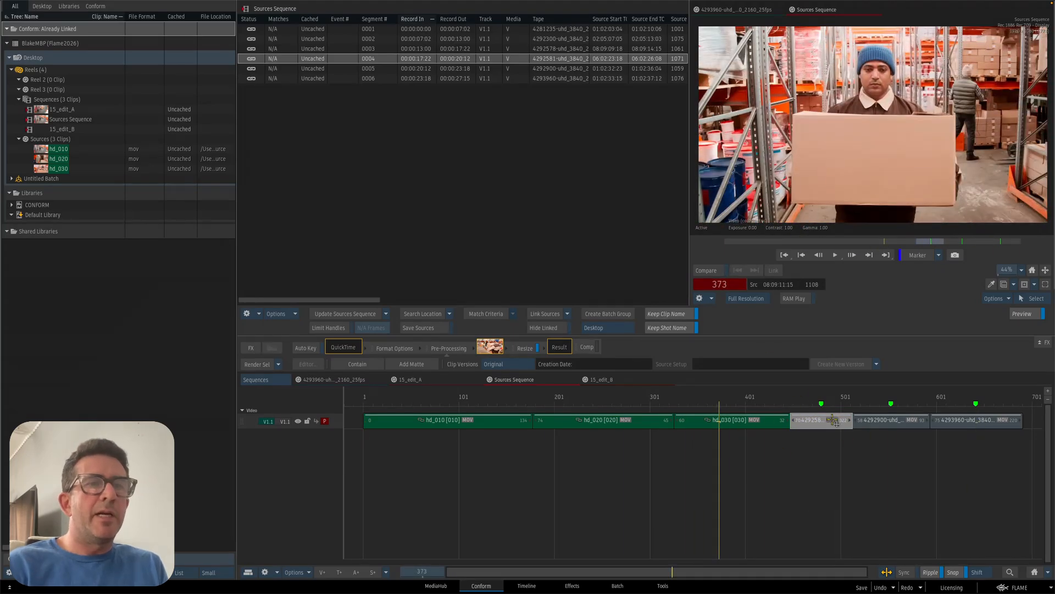
- Create source segment connections for the last three segments of the Sources Sequence, with Affect Sequences Reel Only enabled
left_click(833, 426)
left_click(967, 426, "shift")
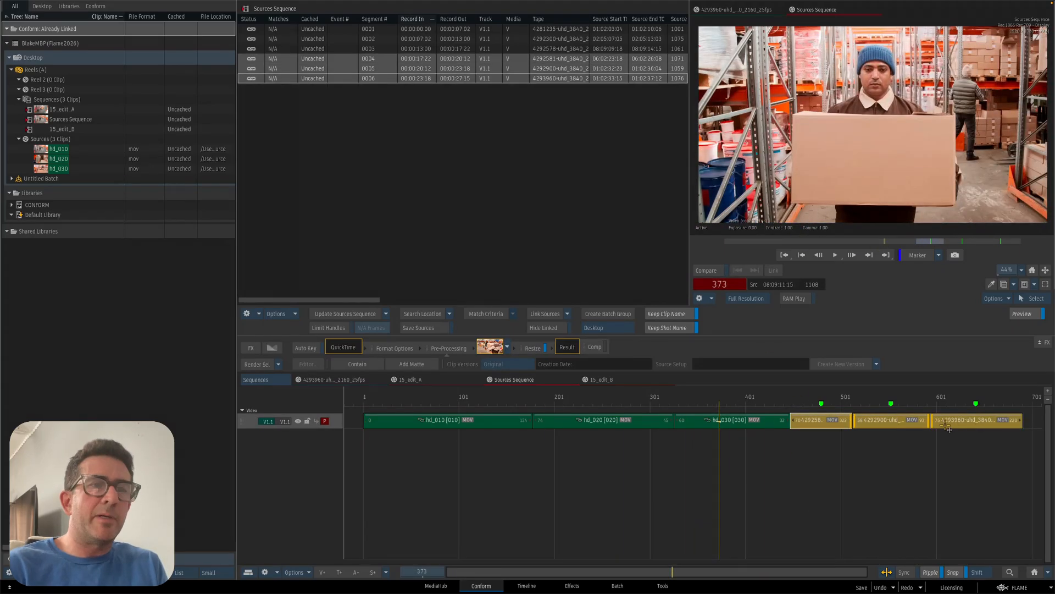
right_click(819, 423)
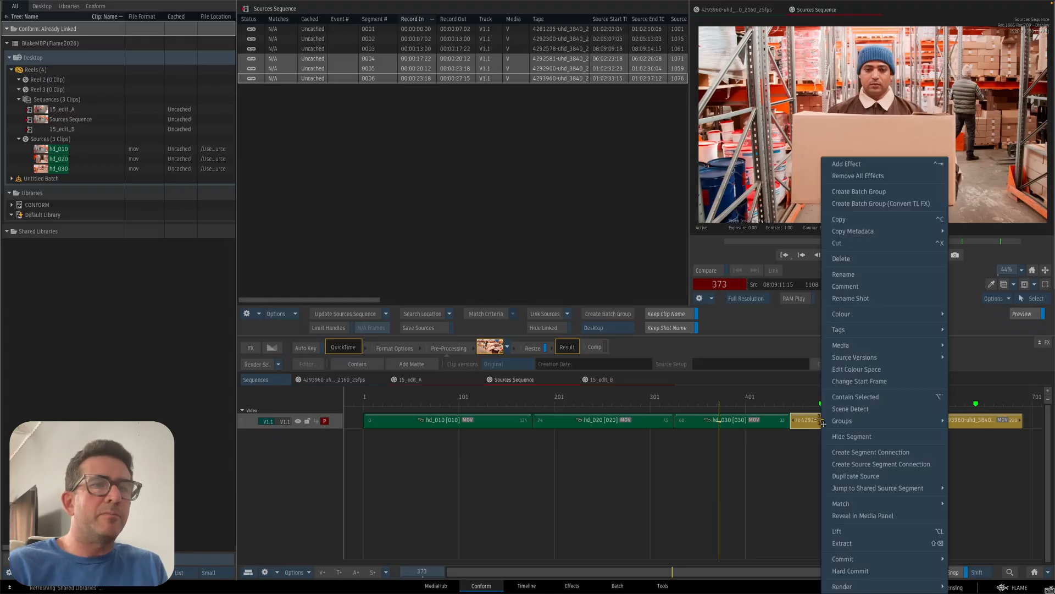
left_click(845, 464)
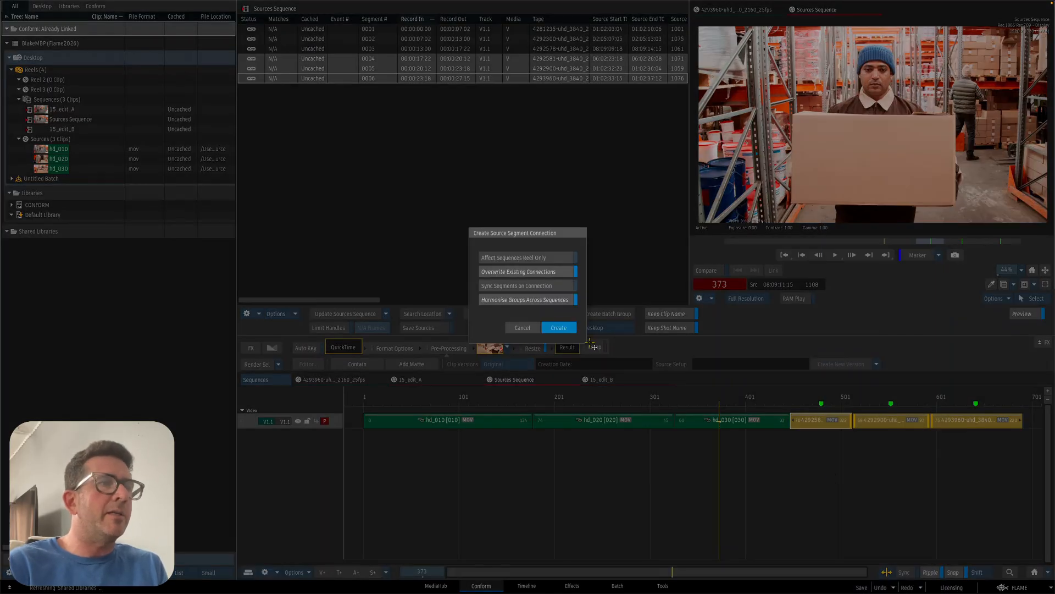
left_click(543, 258)
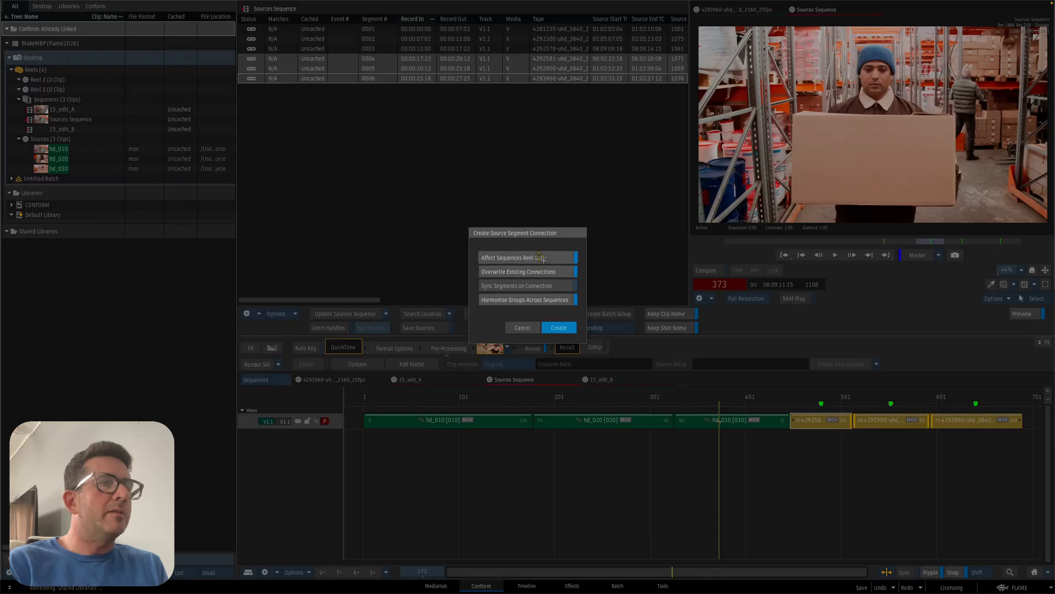
left_click(559, 328)
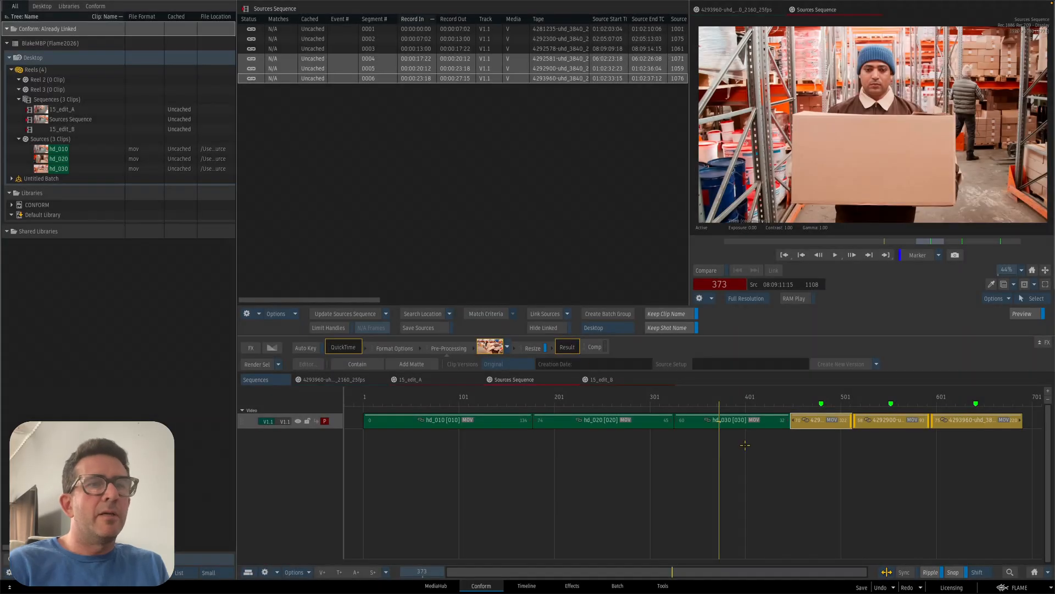
- Rename the shots of the three newly connected segments with the background segment token pattern <background segment##>0
left_click_drag(680, 572, 719, 523)
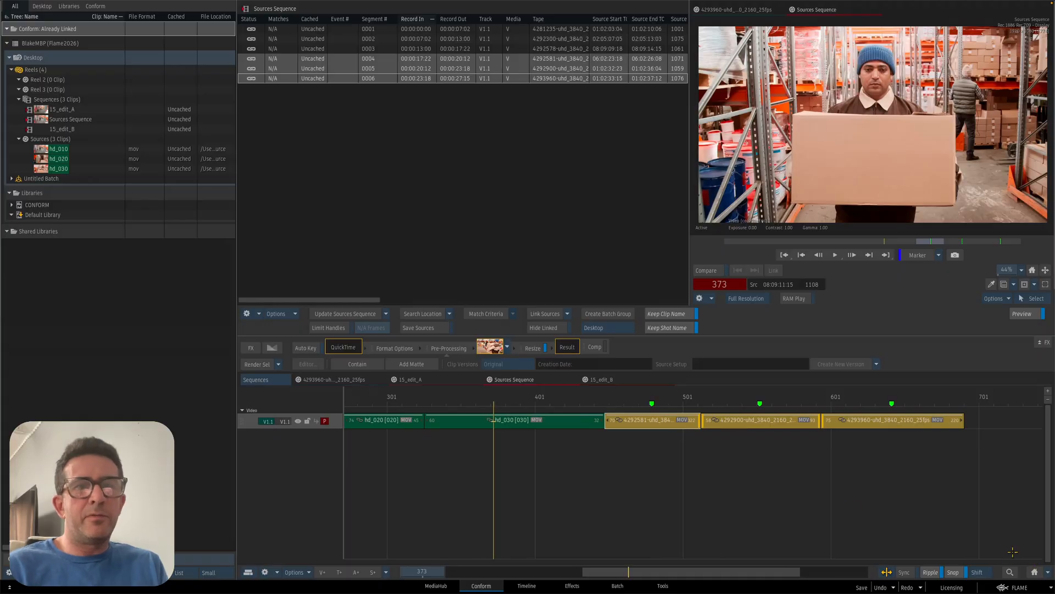
left_click(1048, 391)
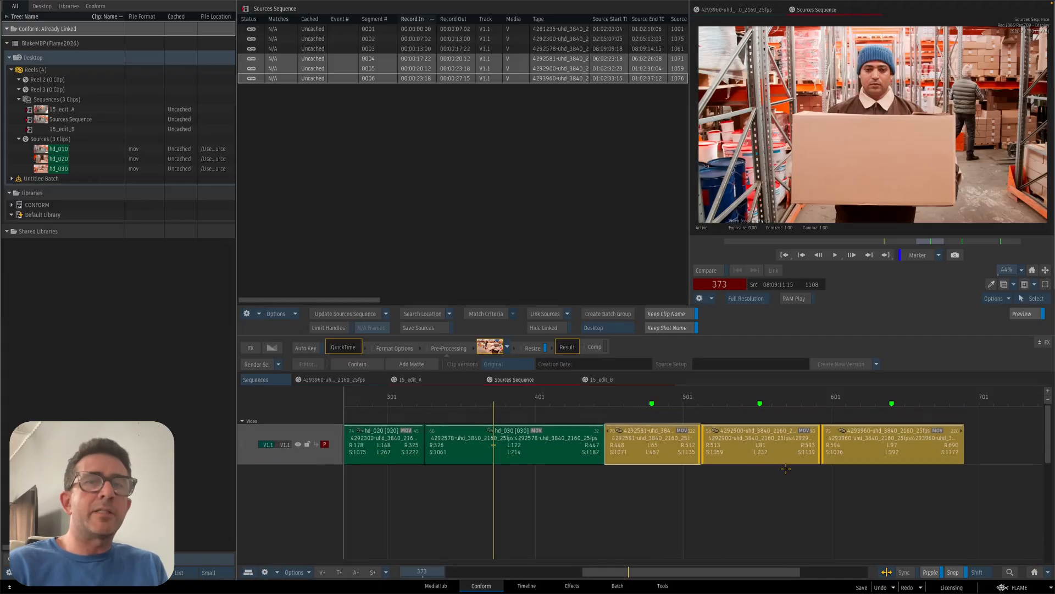
right_click(659, 447)
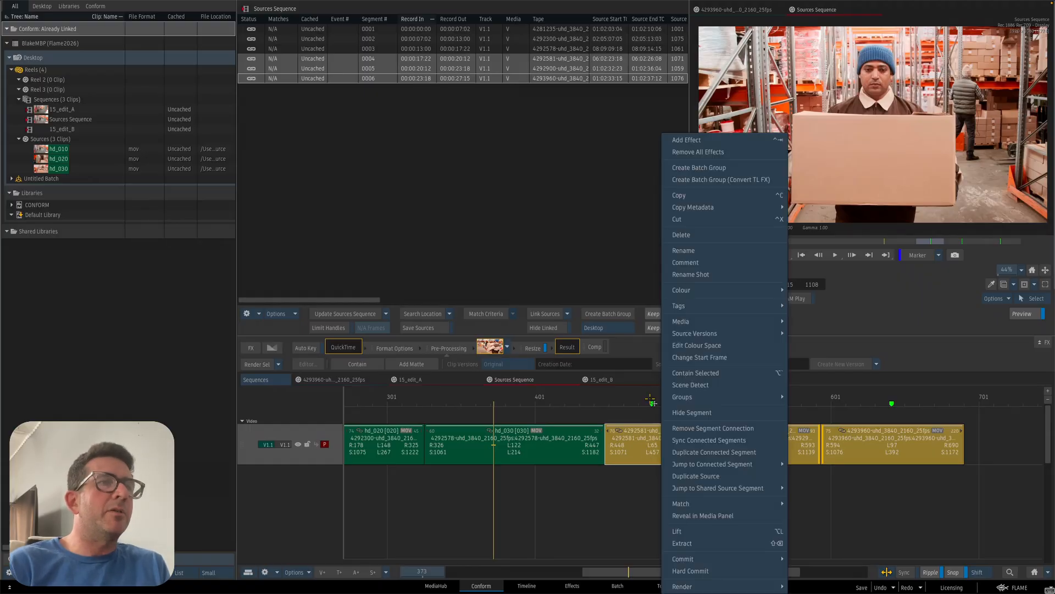
left_click(695, 274)
left_click(670, 287)
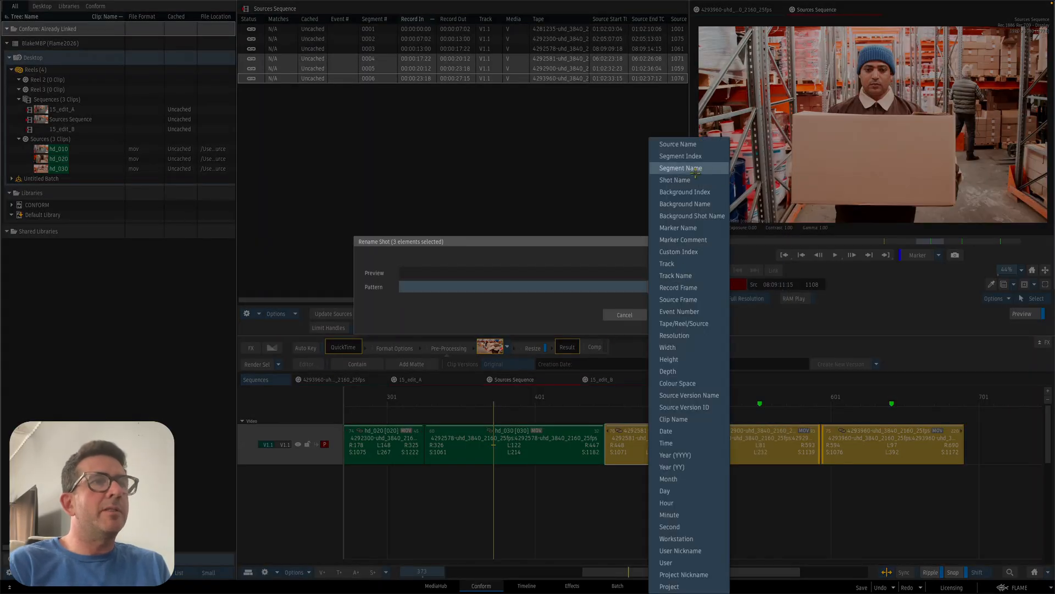
left_click(679, 192)
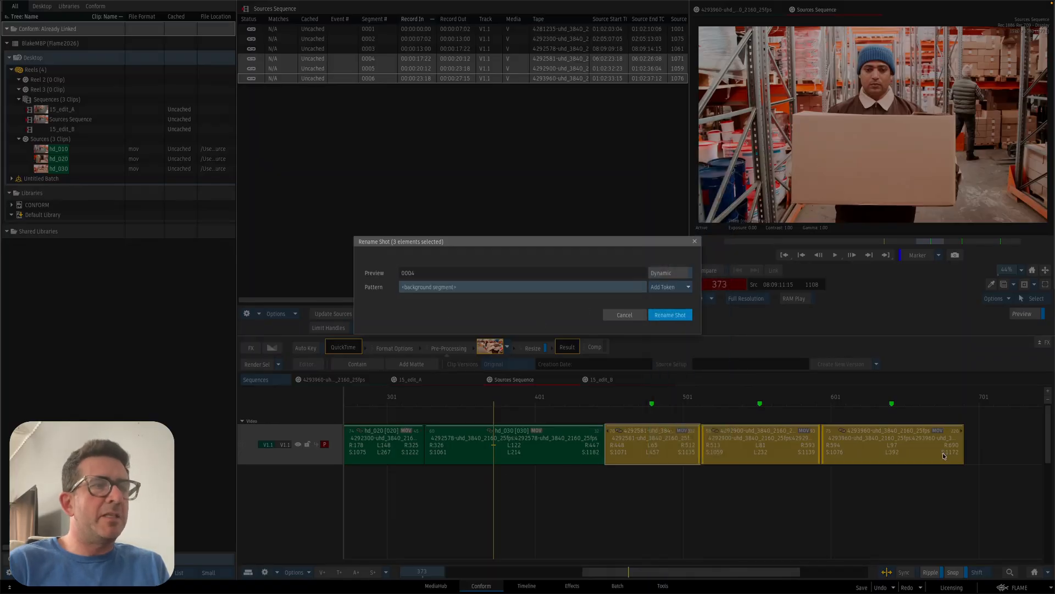
left_click(476, 287)
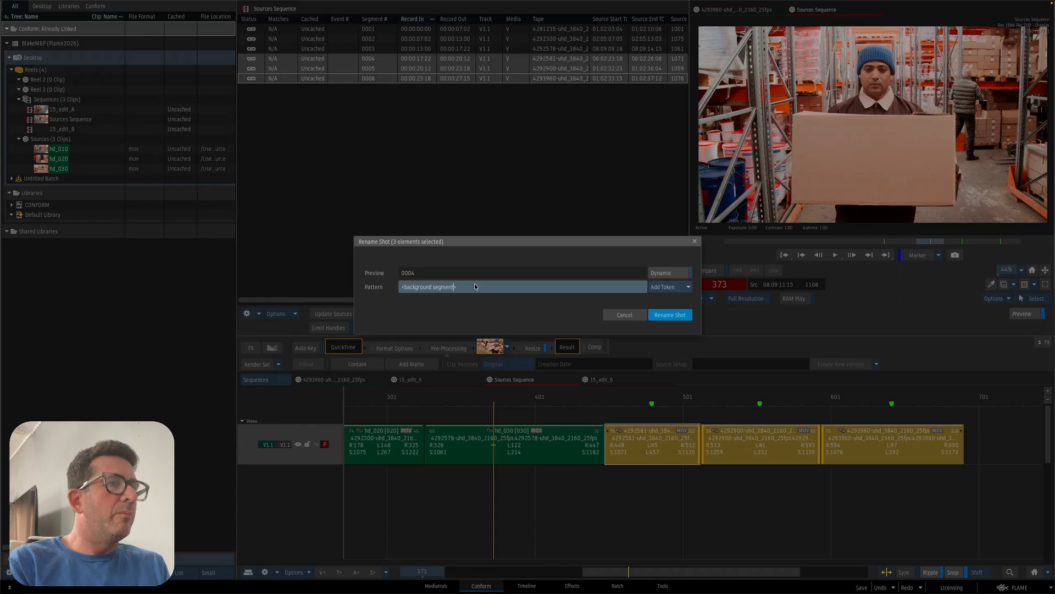
type("##")
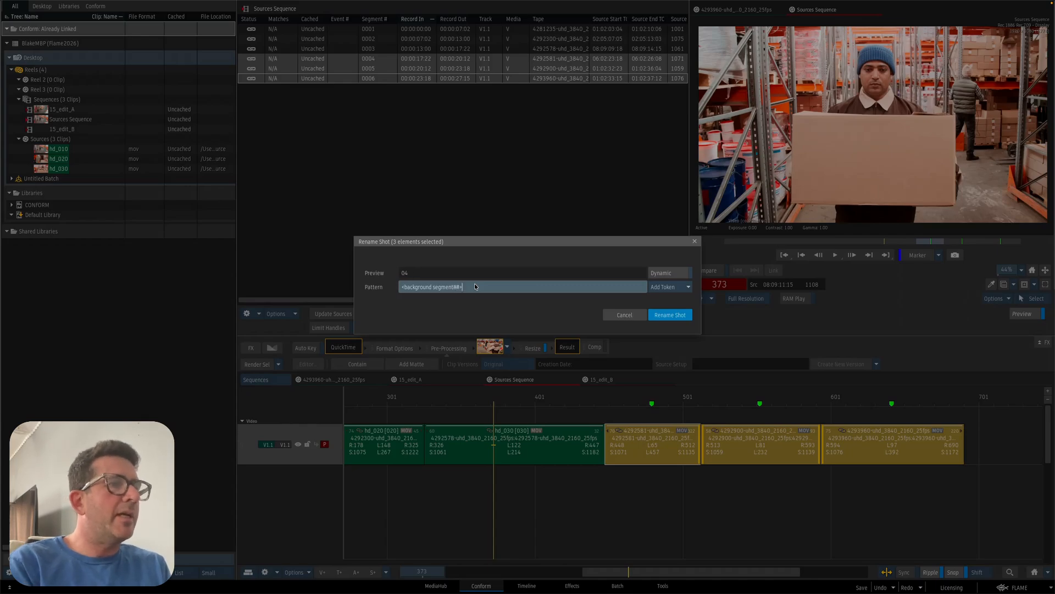
left_click(670, 314)
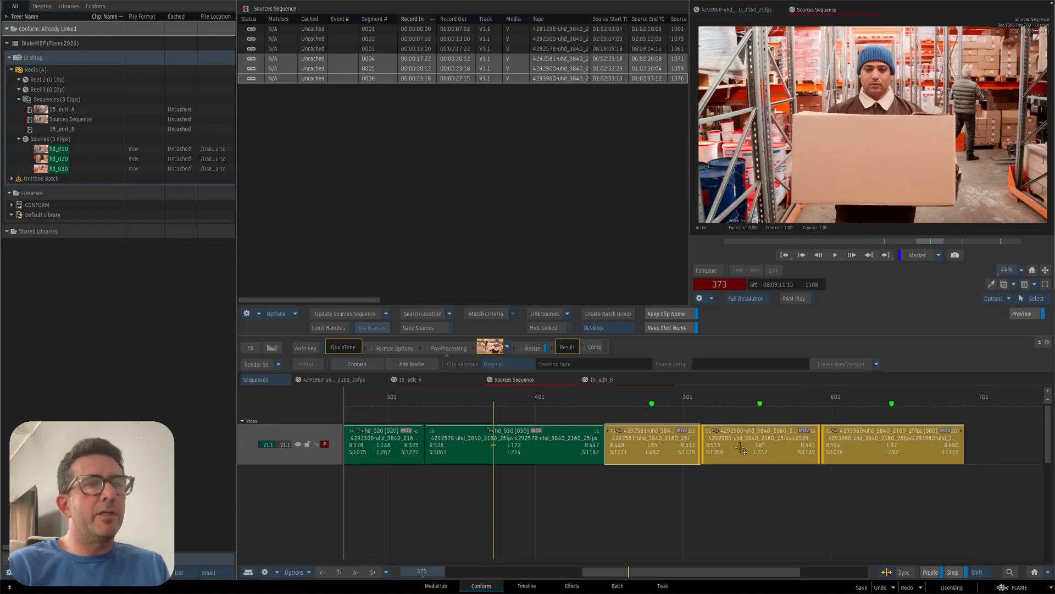
- Rename the three new source segments with the pattern hd_<background segment##>0
mouse_move(754, 448)
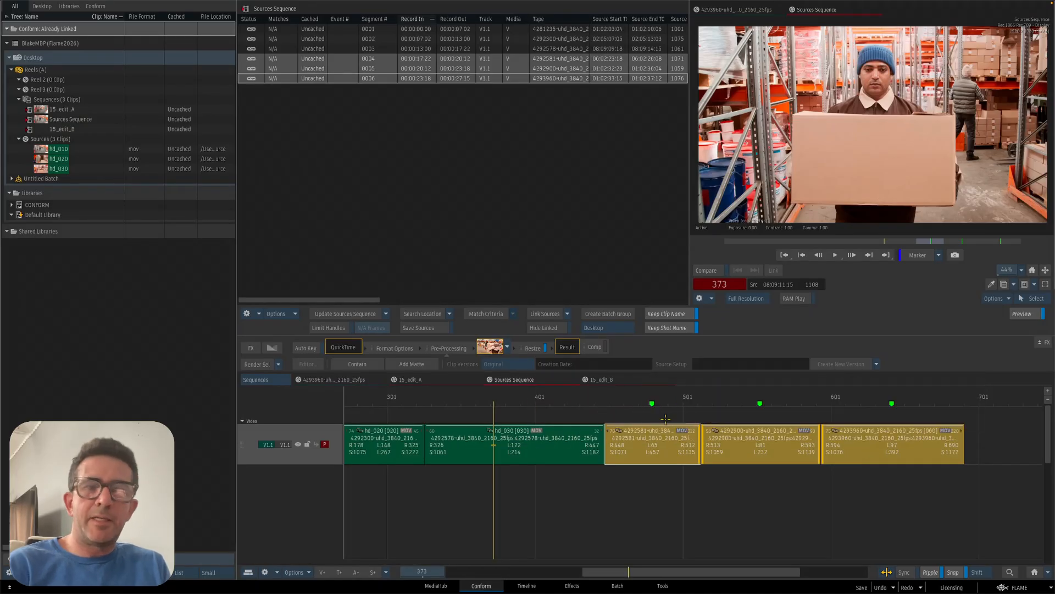
right_click(627, 439)
left_click(676, 261)
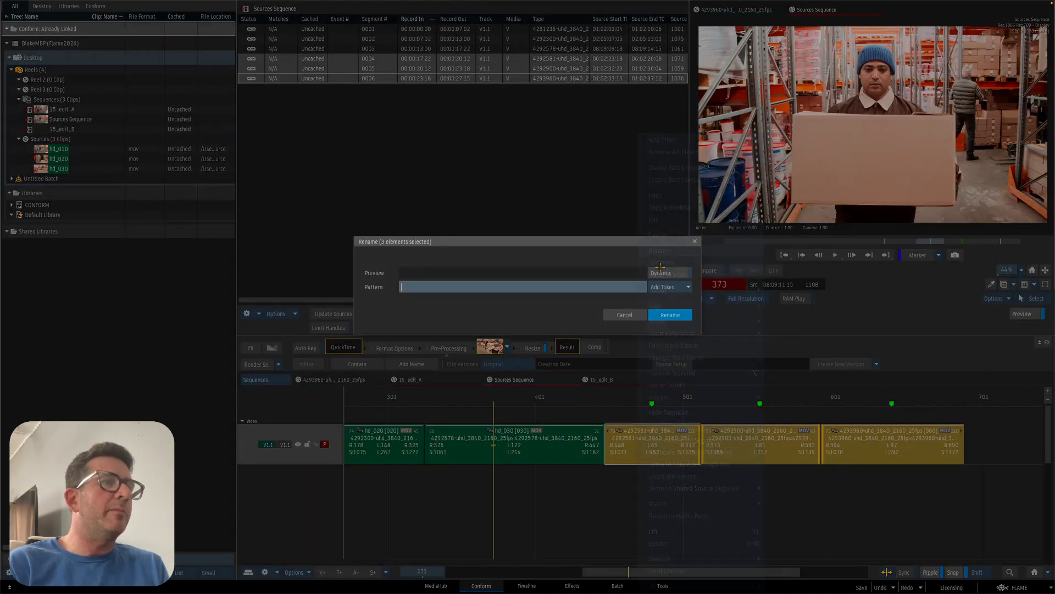
type("hd_<background segment##>0")
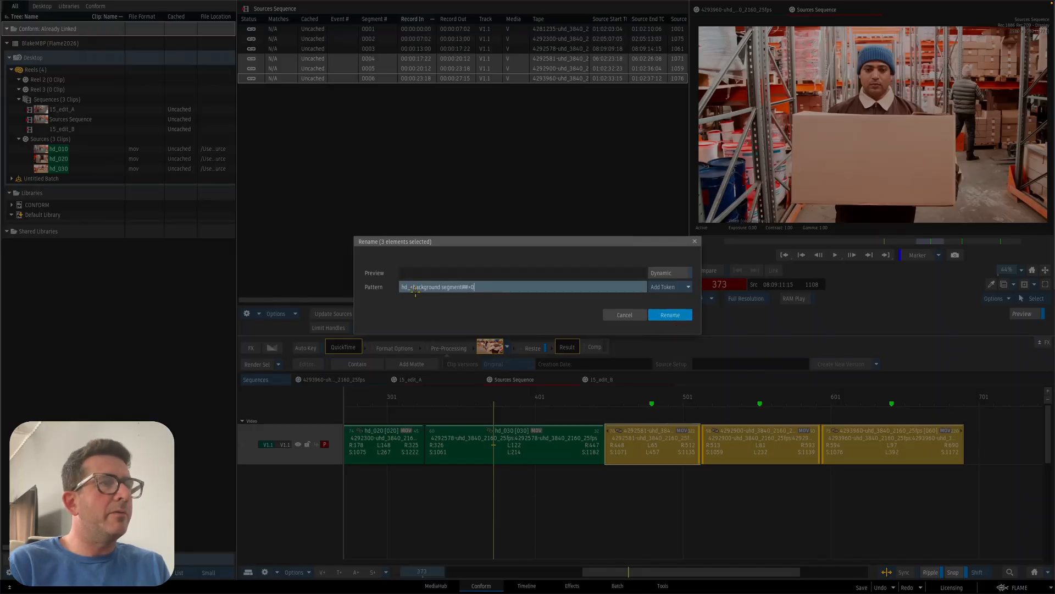
left_click(674, 316)
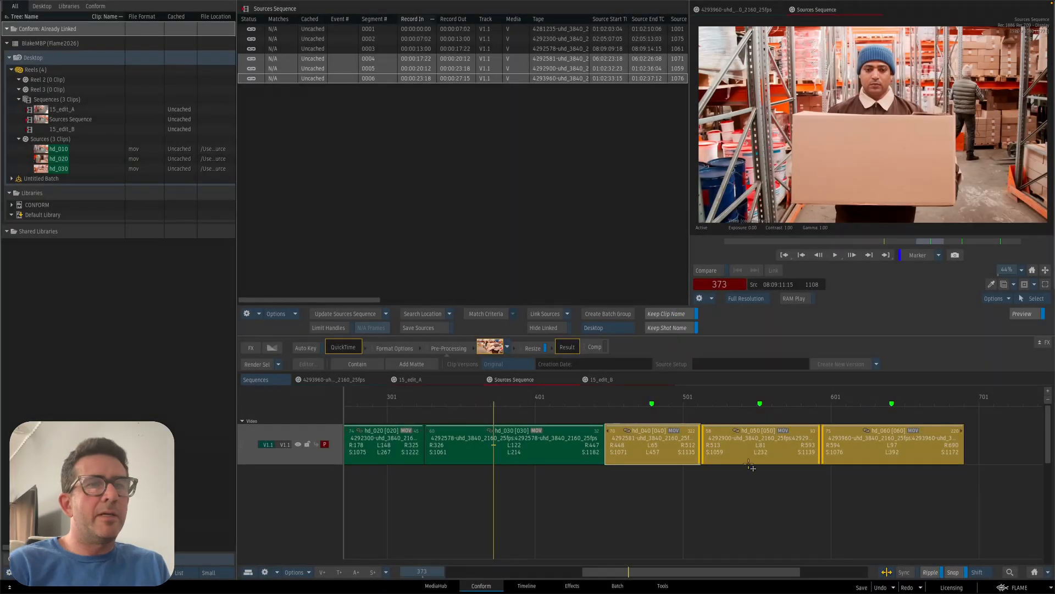
- Colour segments hd_040, hd_050 and hd_060 bright green and sync their connected segments
right_click(665, 450)
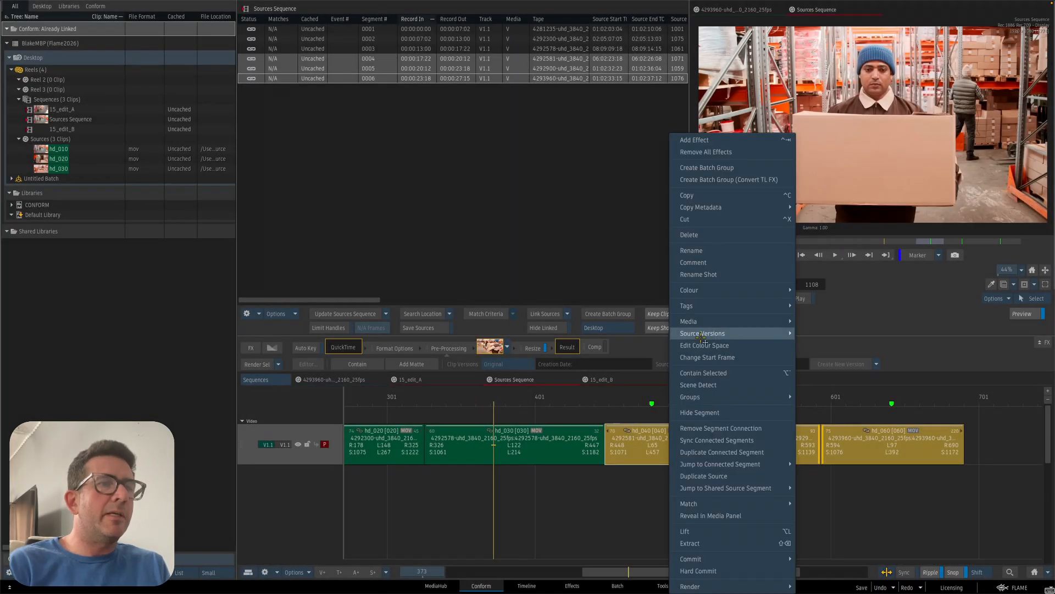
mouse_move(705, 329)
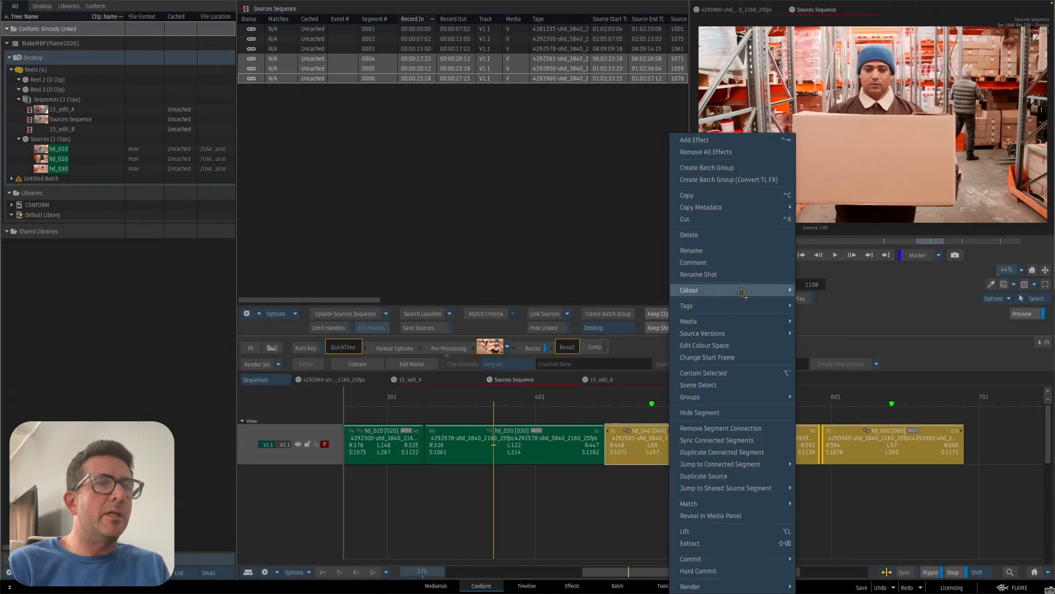
mouse_move(763, 290)
left_click(835, 315)
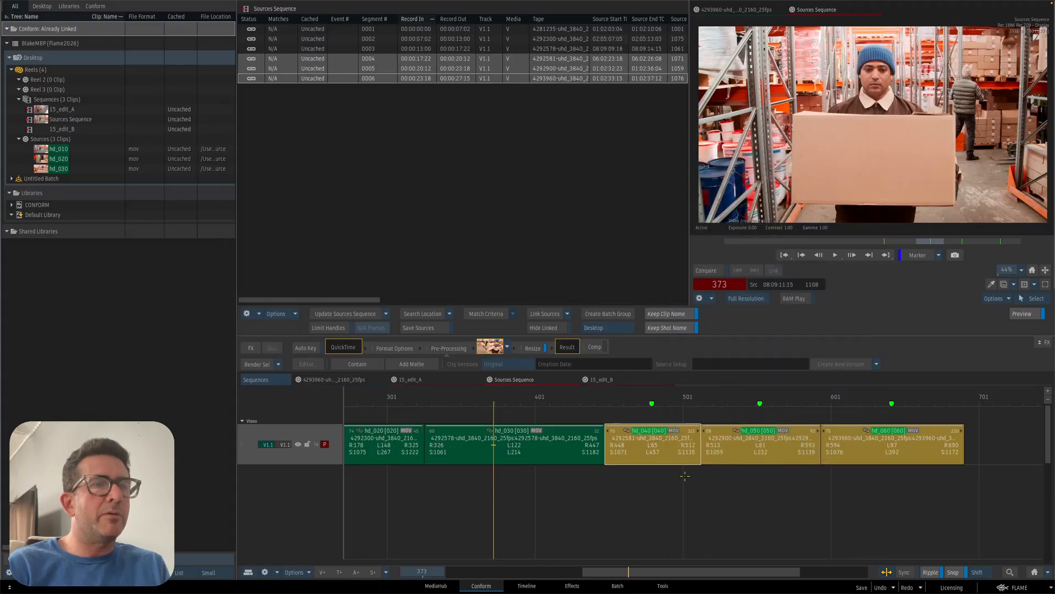
right_click(656, 446)
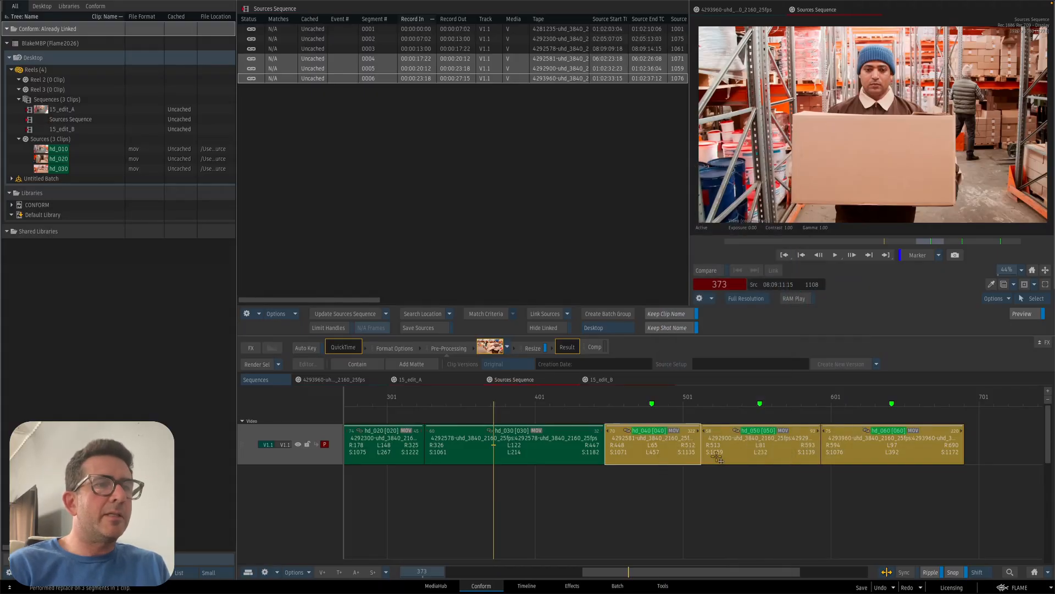
left_click(715, 440)
- Switch to the Timeline workspace and compare the segment names and colours of 15_edit_B and 15_edit_A
left_click(531, 584)
left_click(750, 282)
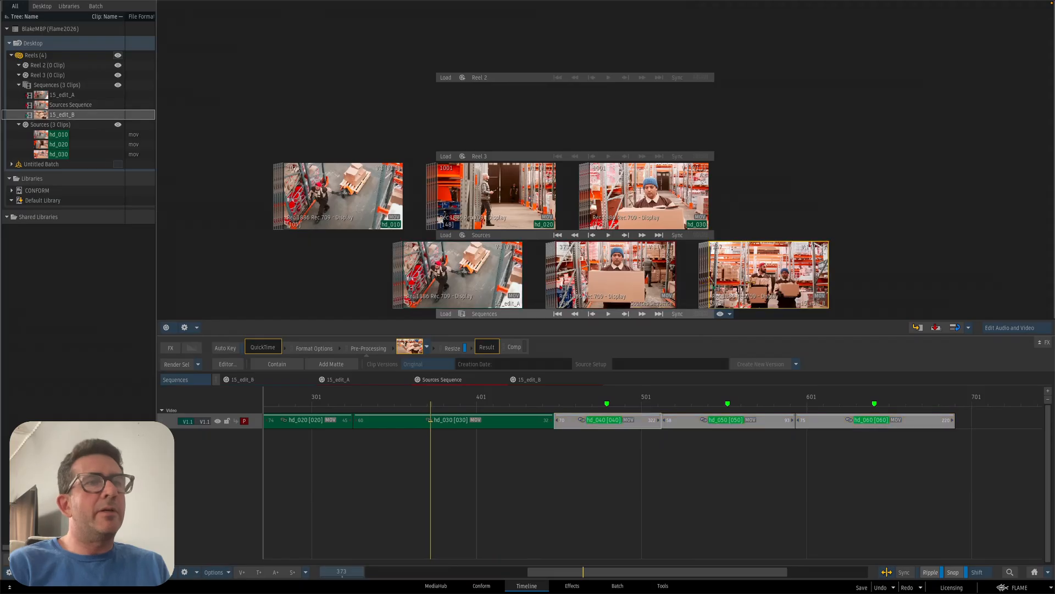
right_click(745, 282)
left_click(764, 212)
left_click(796, 492)
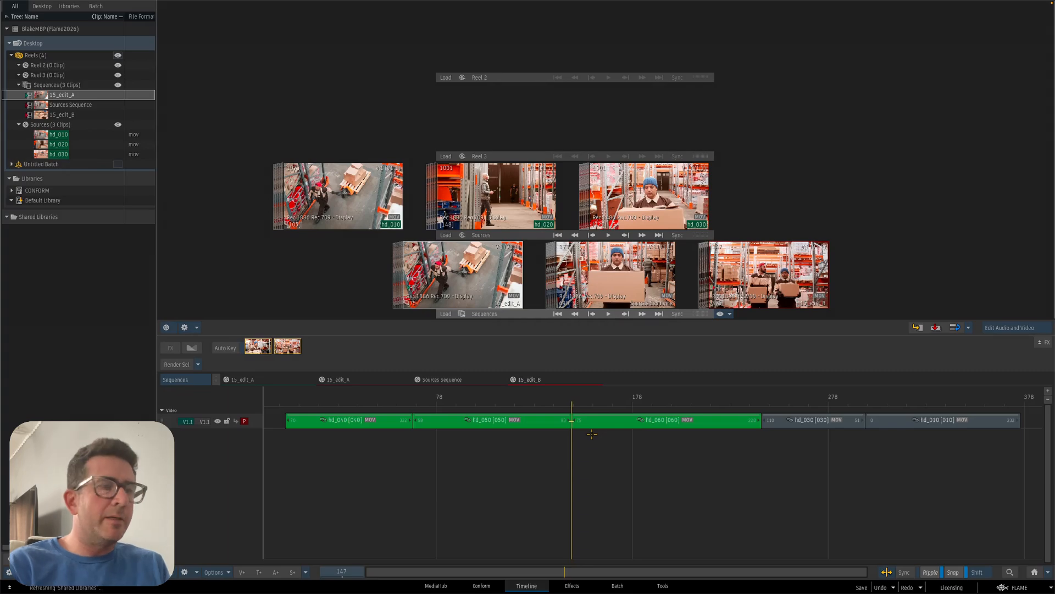
left_click(673, 423)
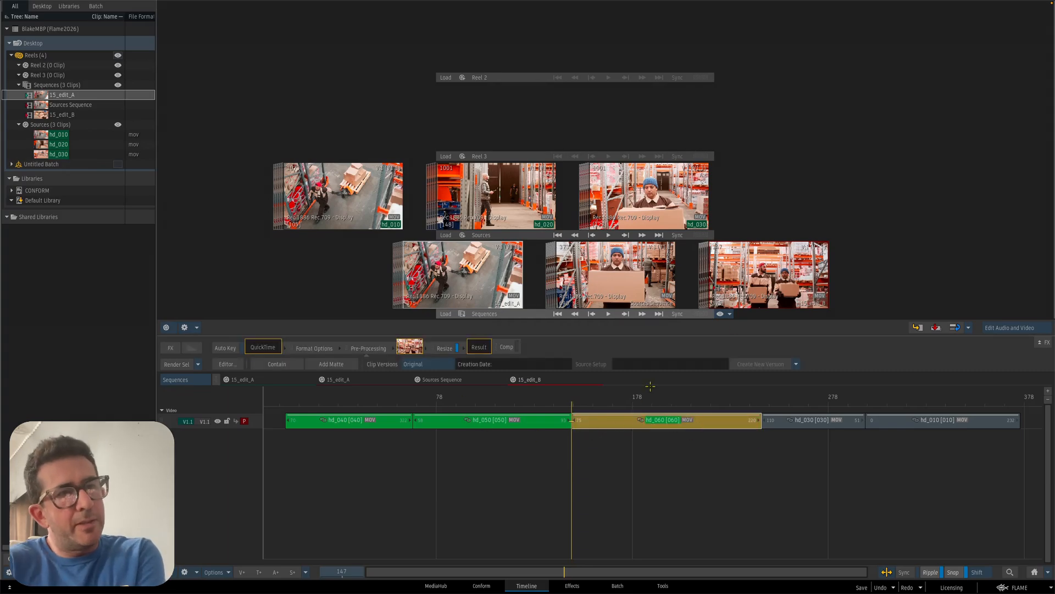
left_click(633, 283)
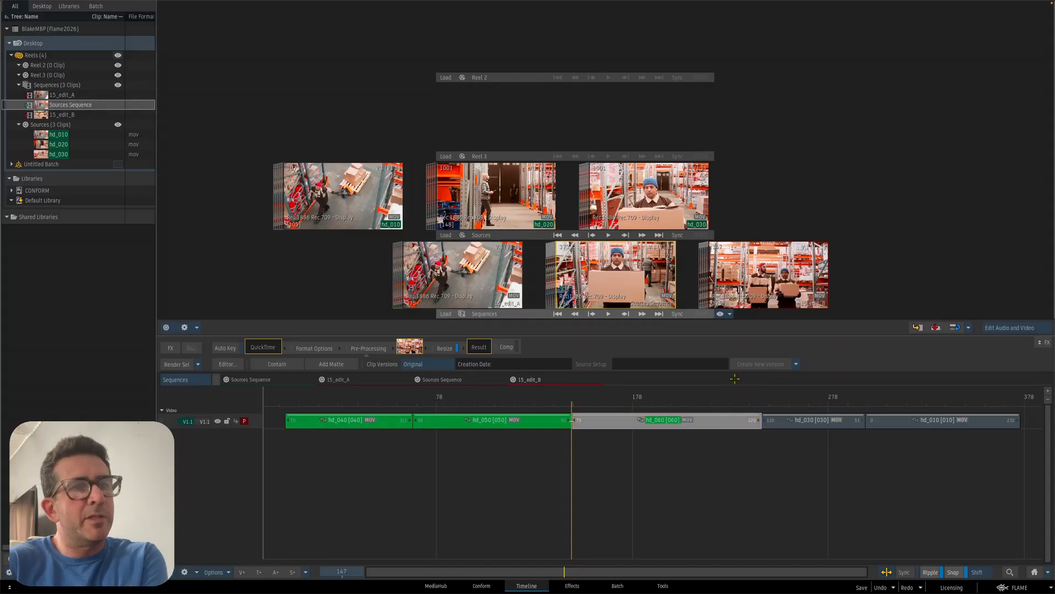
left_click(810, 423)
left_click(899, 421)
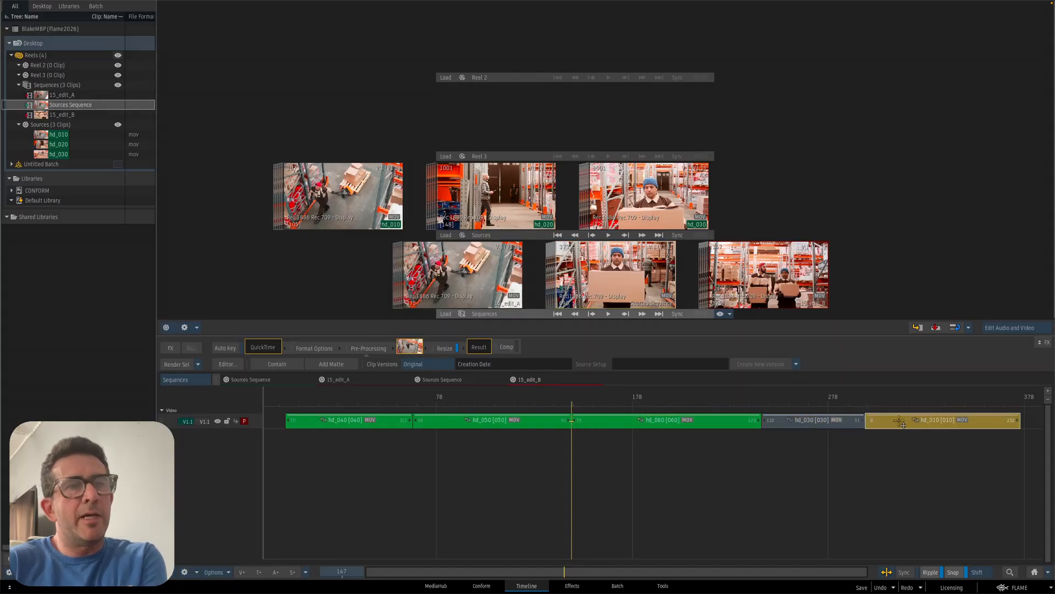
right_click(450, 269)
left_click(495, 214)
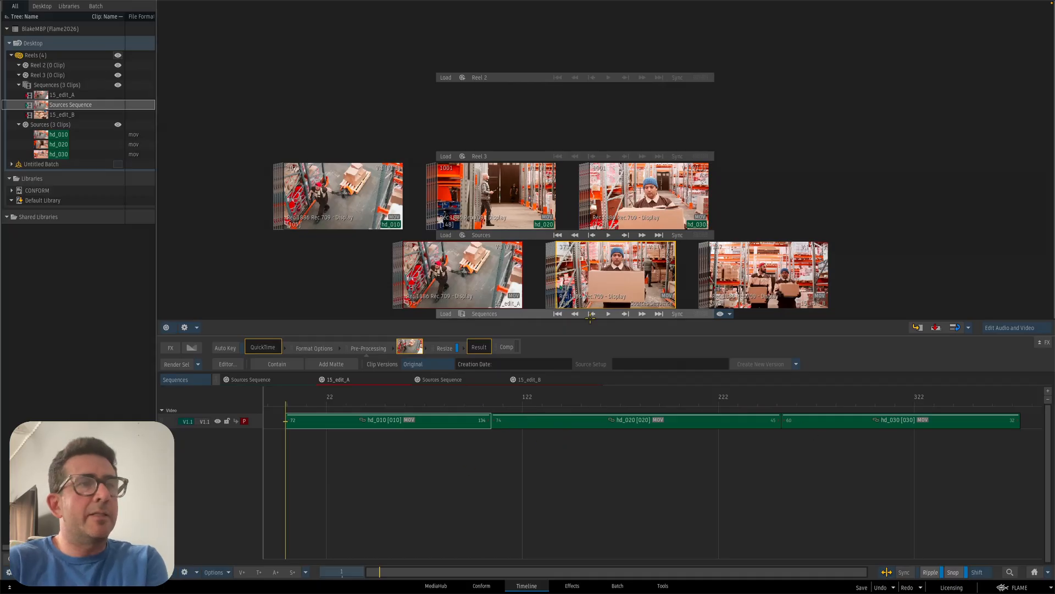
- Sync the connected segments of hd_010, hd_020 and hd_030 from the Sources Sequence and reopen 15_edit_B to check them
right_click(609, 280)
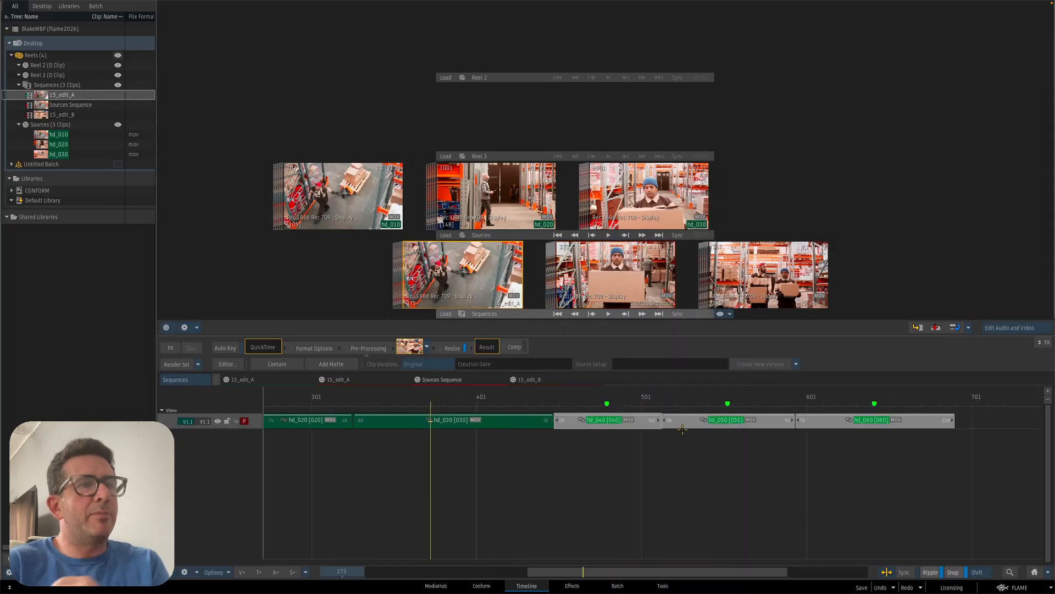
right_click(604, 275)
left_click(651, 213)
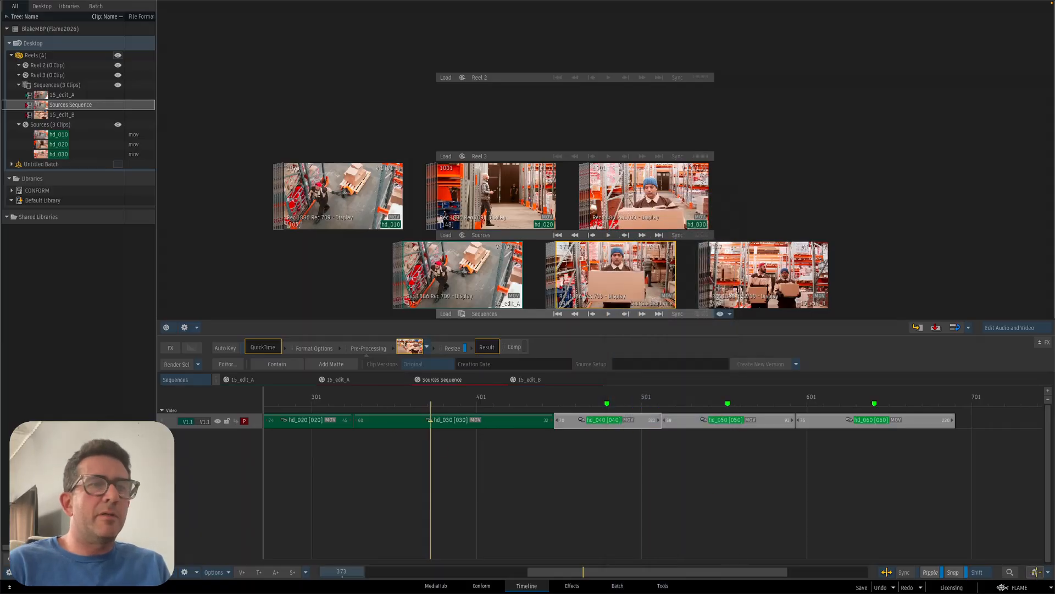
left_click(1034, 572)
left_click(363, 420)
left_click(708, 422, "shift")
right_click(708, 422)
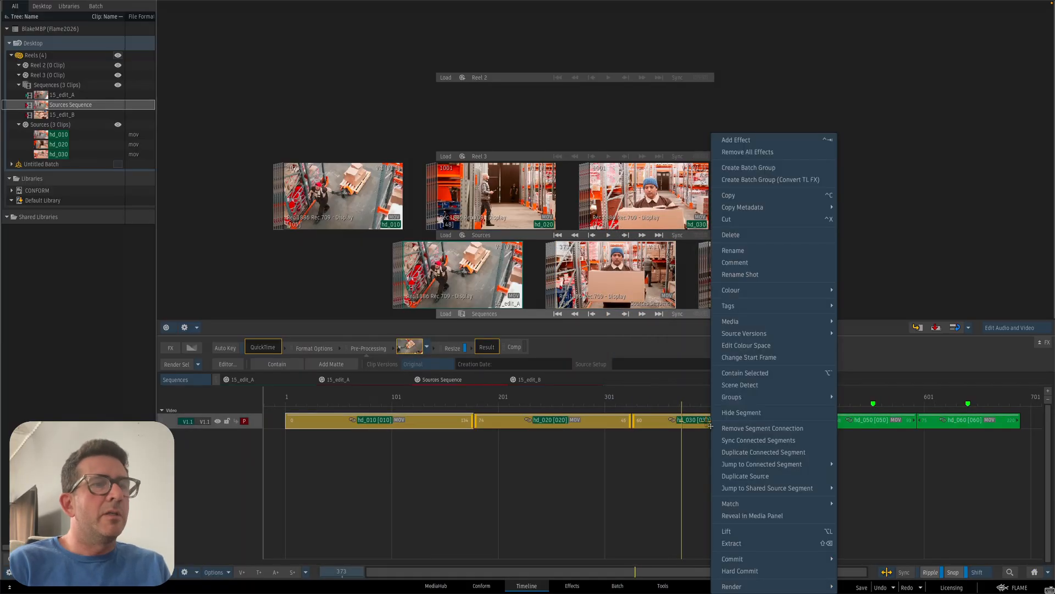
left_click(777, 440)
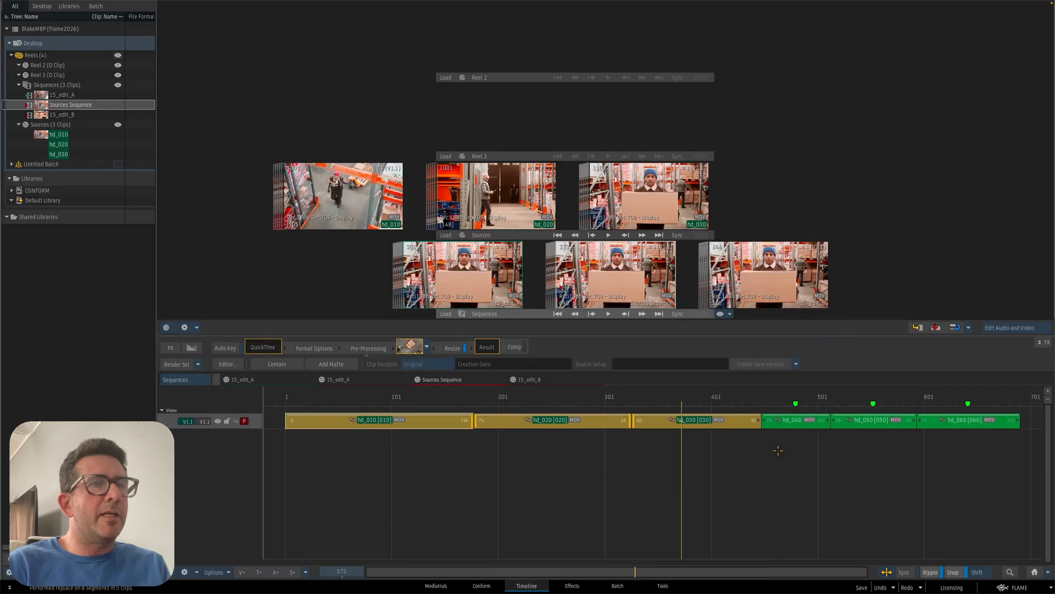
right_click(776, 276)
left_click(807, 213)
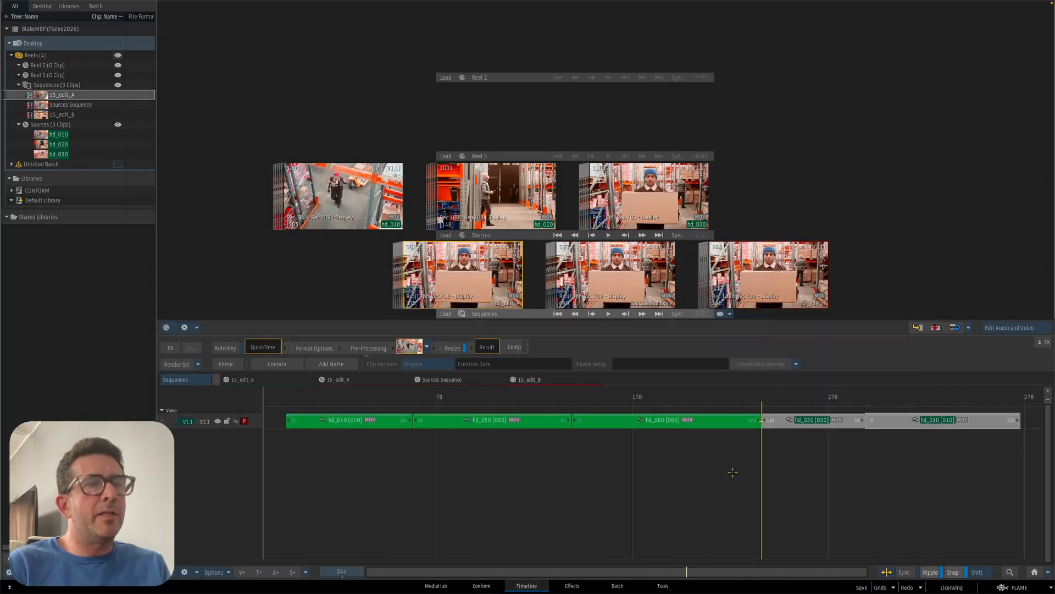
- Examine which sequences share the source of segment hd_030 in 15_edit_B
left_click(820, 424)
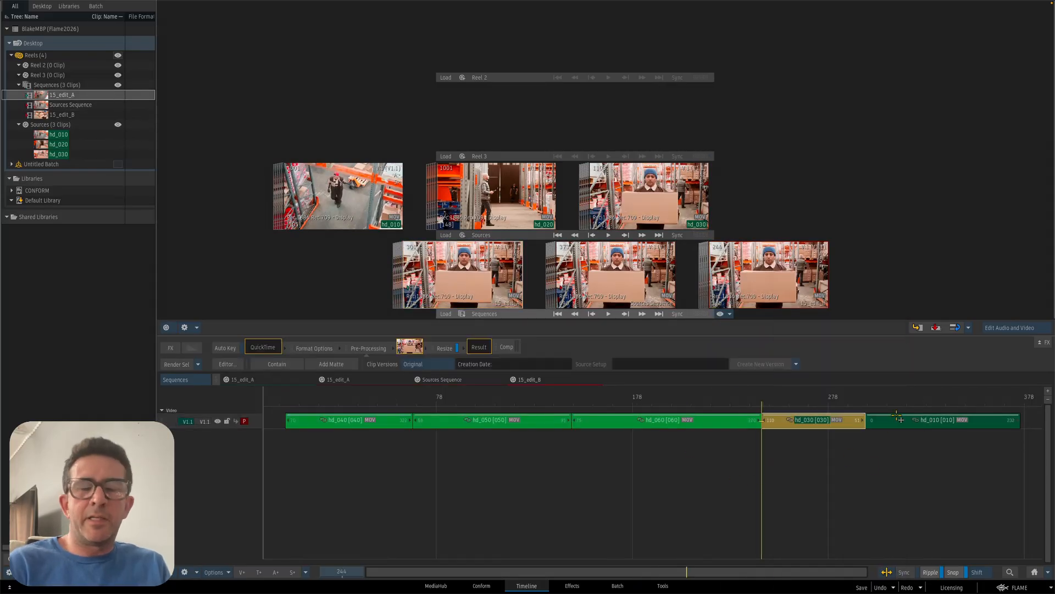
right_click(817, 424)
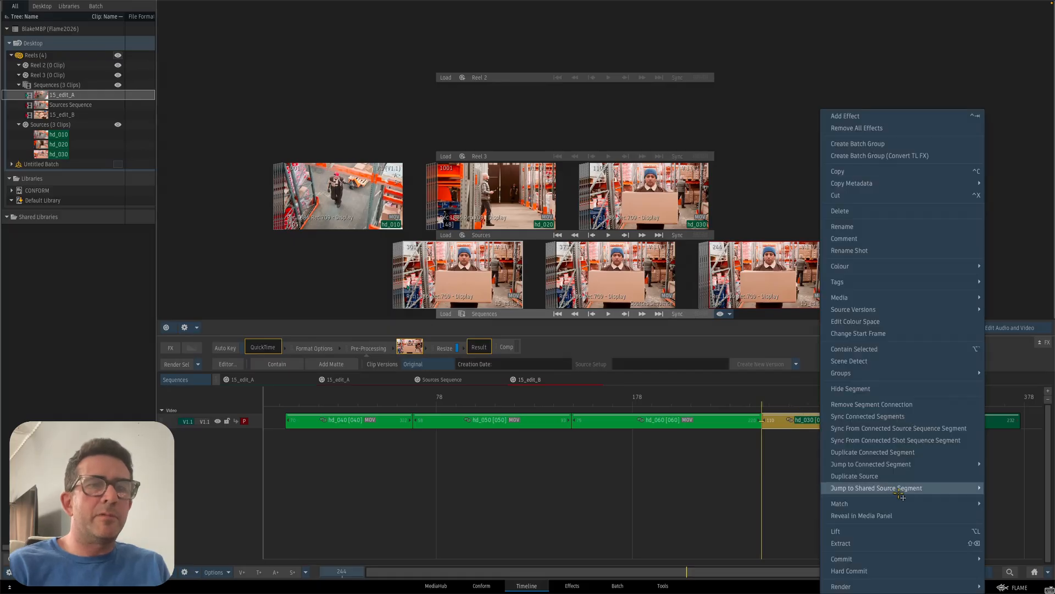
mouse_move(899, 494)
mouse_move(1009, 500)
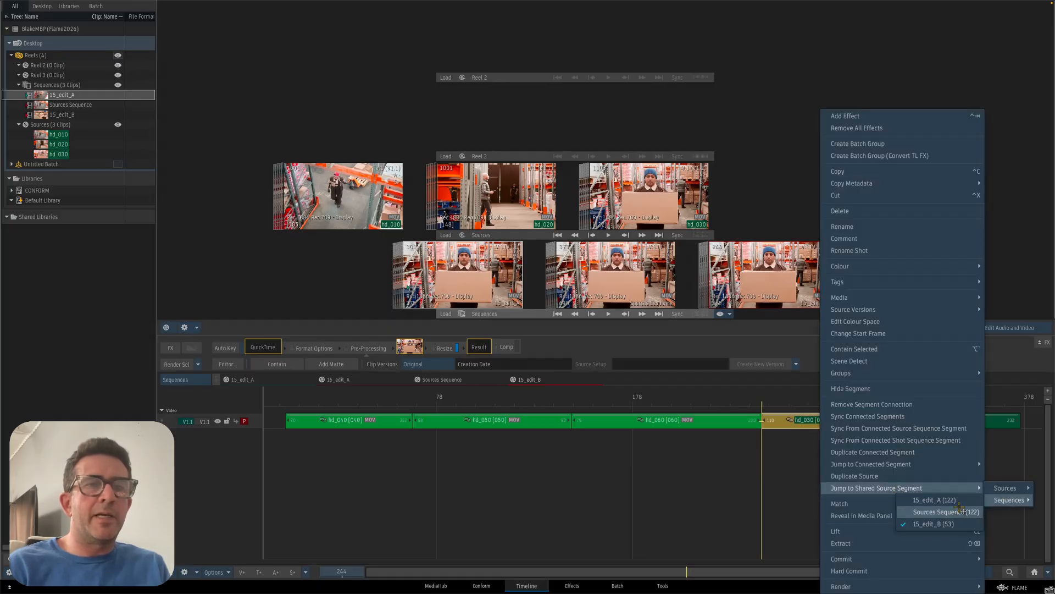
left_click(708, 490)
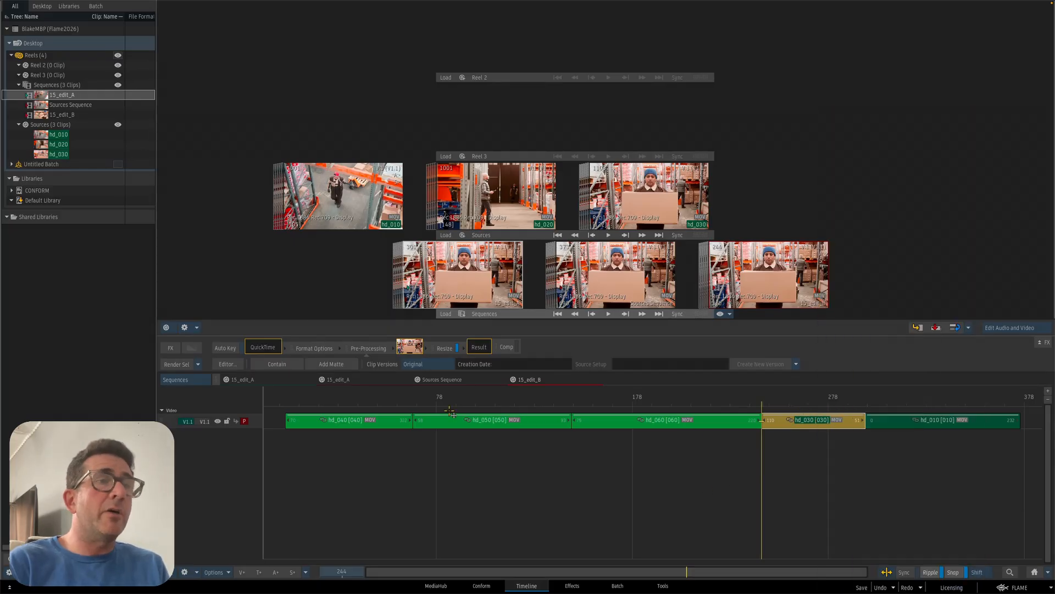
- Open the Sources Sequence and commit all six of its segments, keeping handles of 10
right_click(607, 286)
left_click(634, 209)
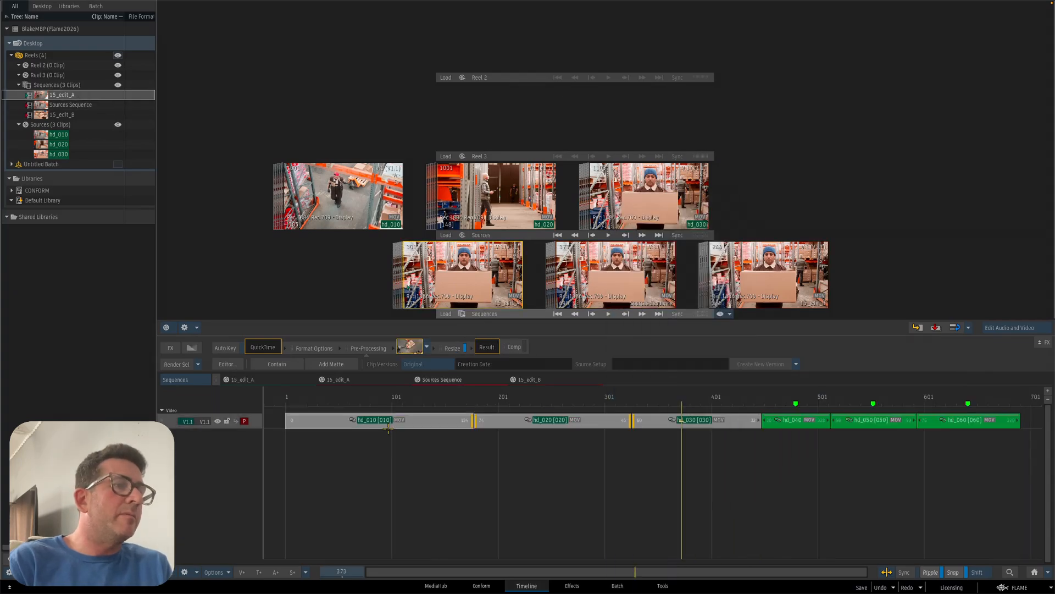
left_click(434, 426)
left_click(971, 426, "shift")
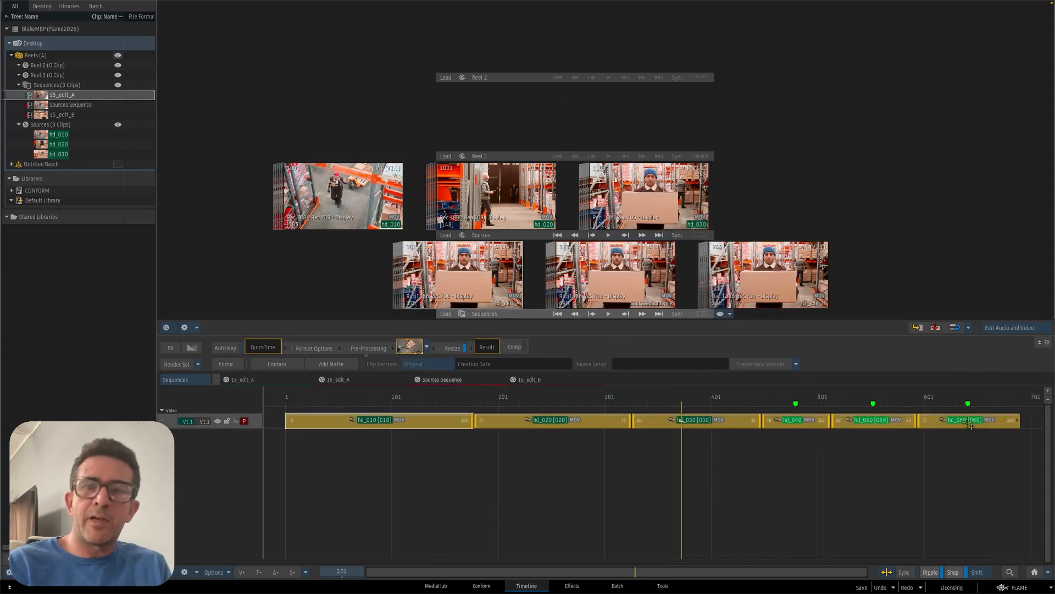
right_click(653, 421)
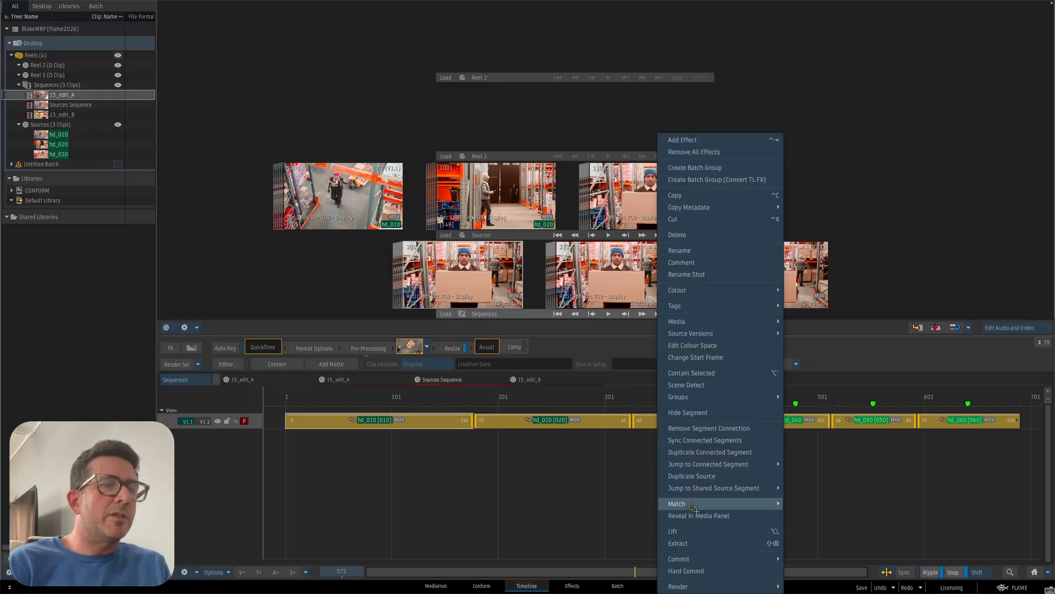
mouse_move(719, 560)
left_click(828, 560)
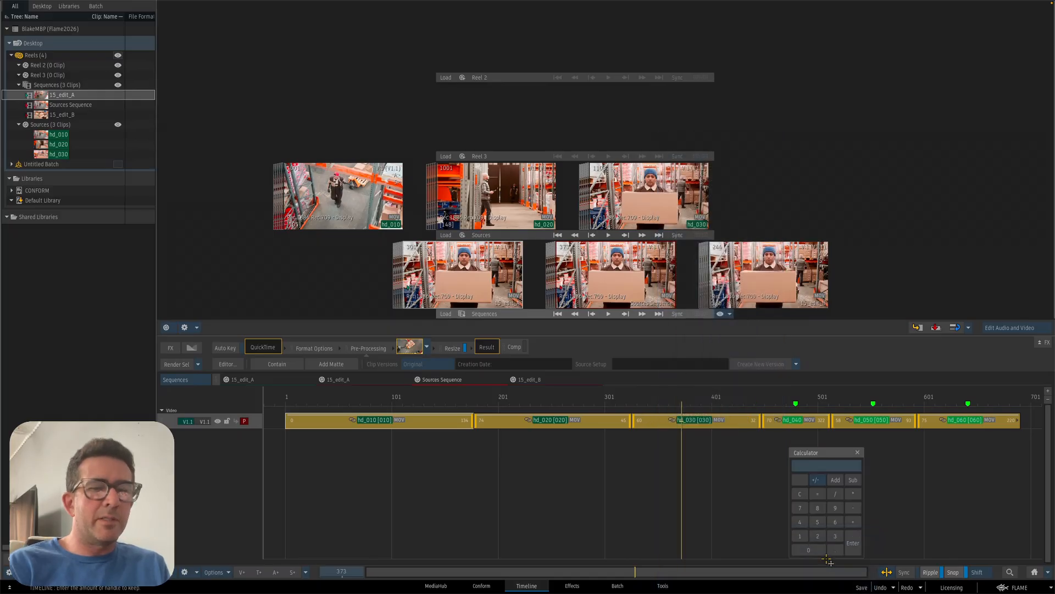
type("10")
key("Return")
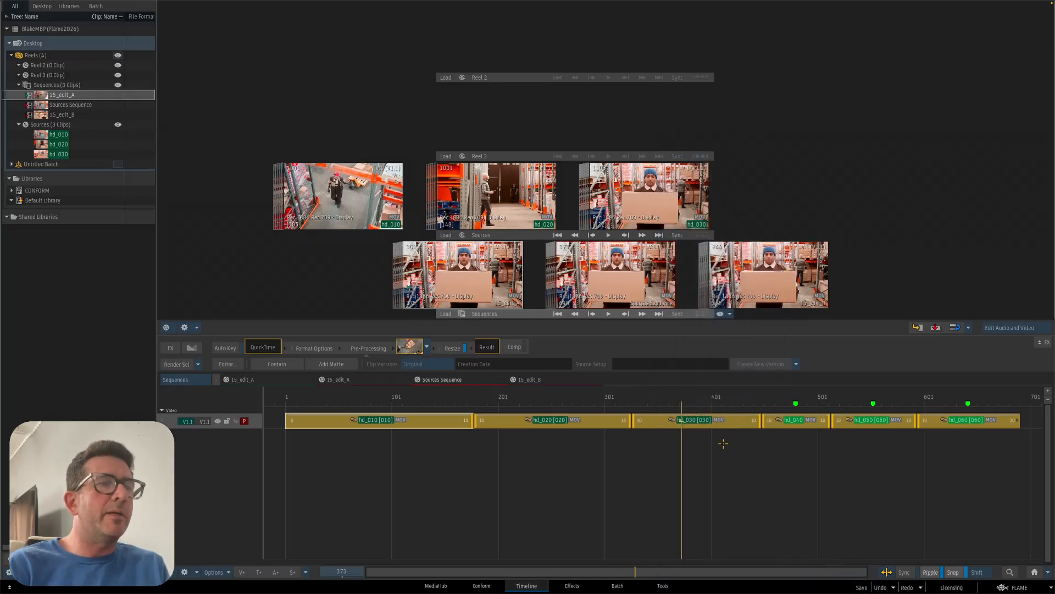
- Sync the connected segments of all six source segments and open 15_edit_A to check its segments' handles
right_click(655, 421)
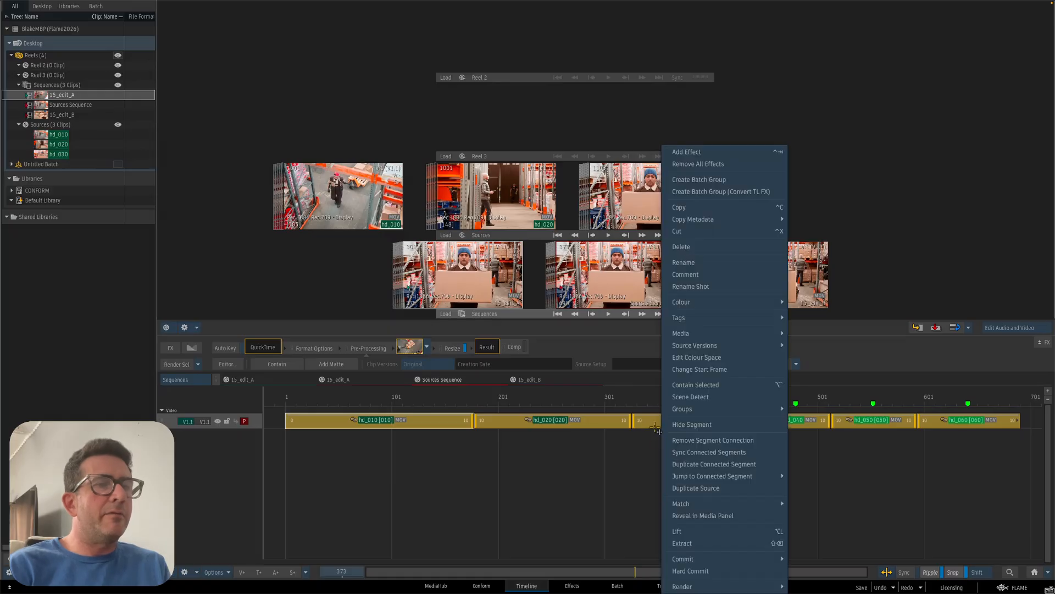
left_click(698, 452)
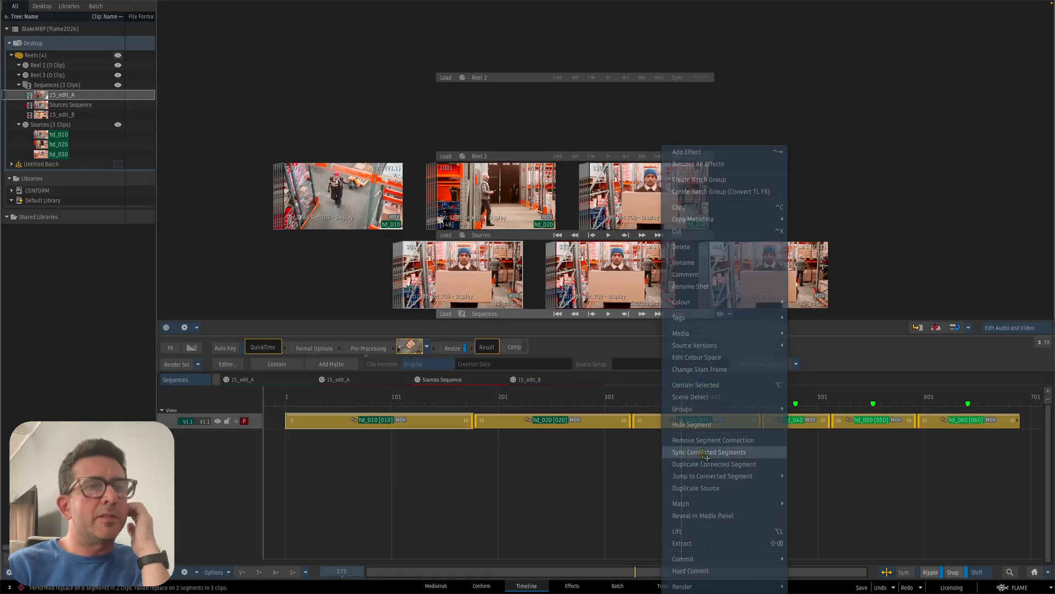
right_click(464, 283)
left_click(504, 214)
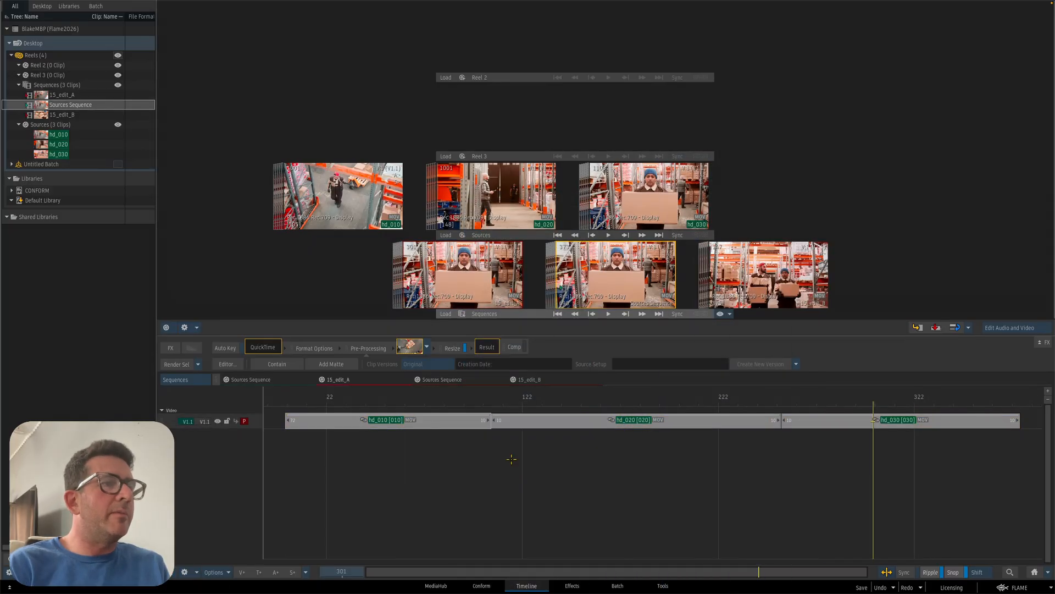
left_click(511, 459)
left_click(572, 421)
left_click(866, 420)
- Open 15_edit_B and examine the handles of its segments, including hd_030, hd_050 and hd_010
right_click(783, 276)
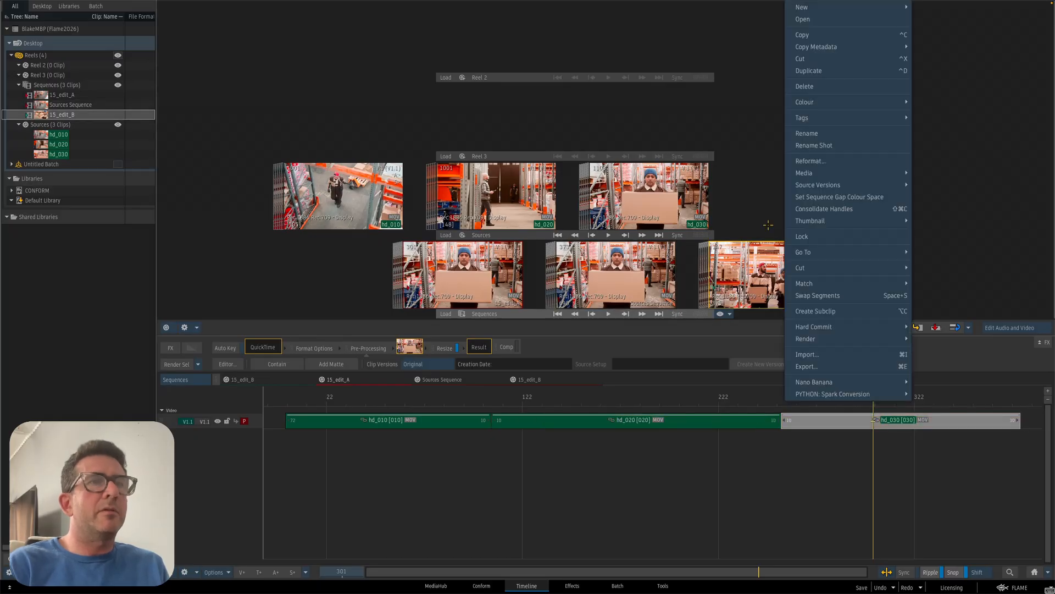
left_click(803, 19)
left_click(812, 425)
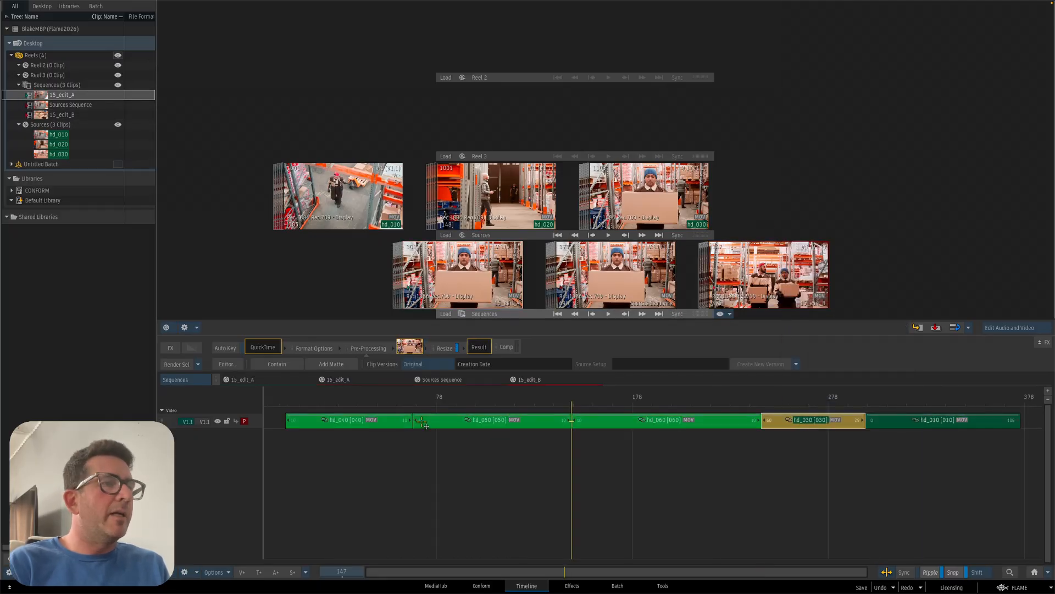
left_click(419, 421)
left_click(896, 421)
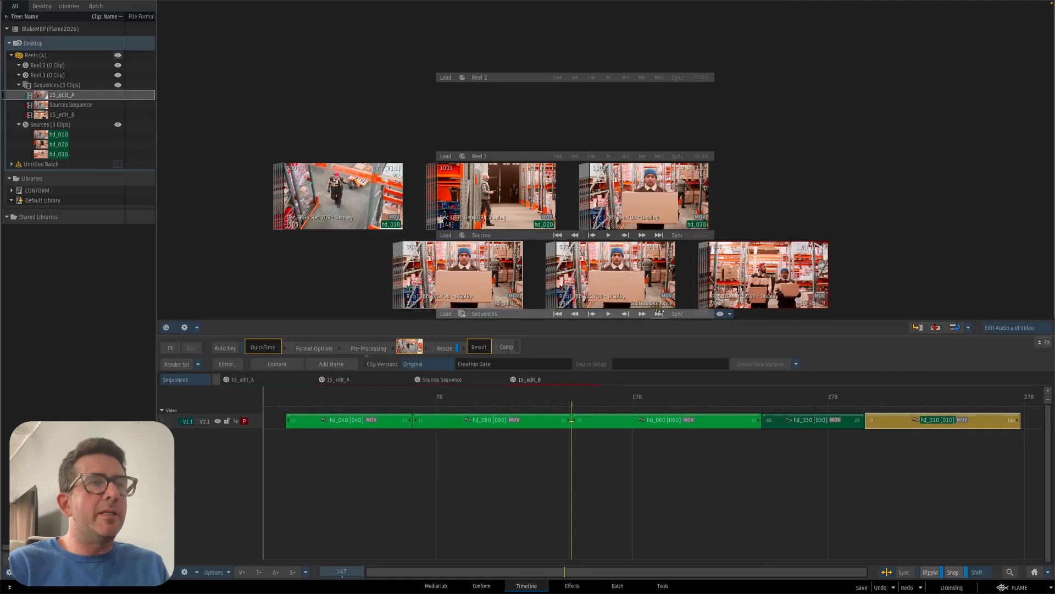
- View the Sources Sequence again and return to 15_edit_B to compare their segments
right_click(618, 278)
left_click(640, 212)
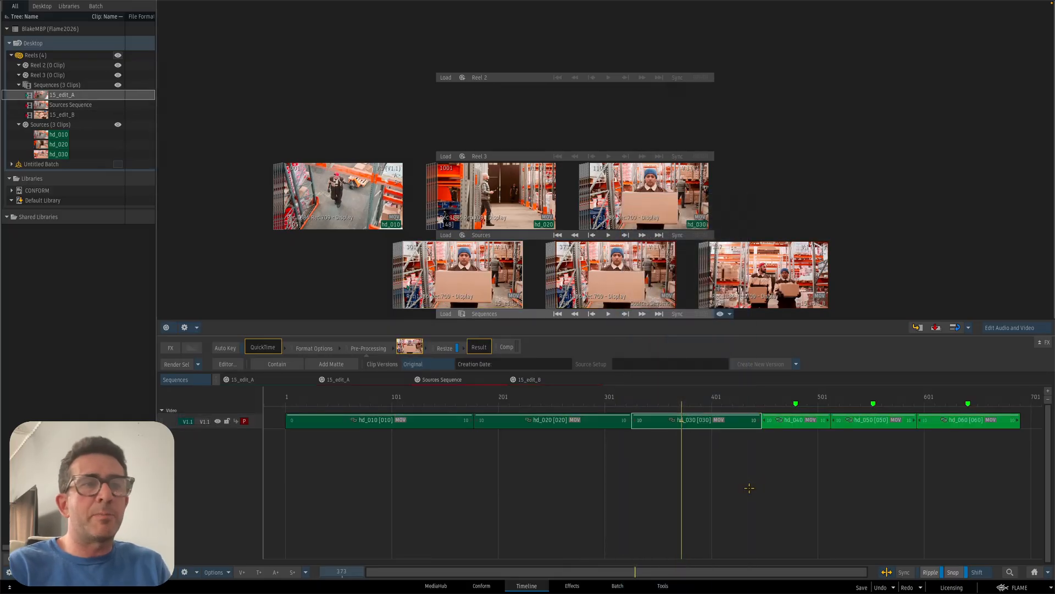
right_click(751, 269)
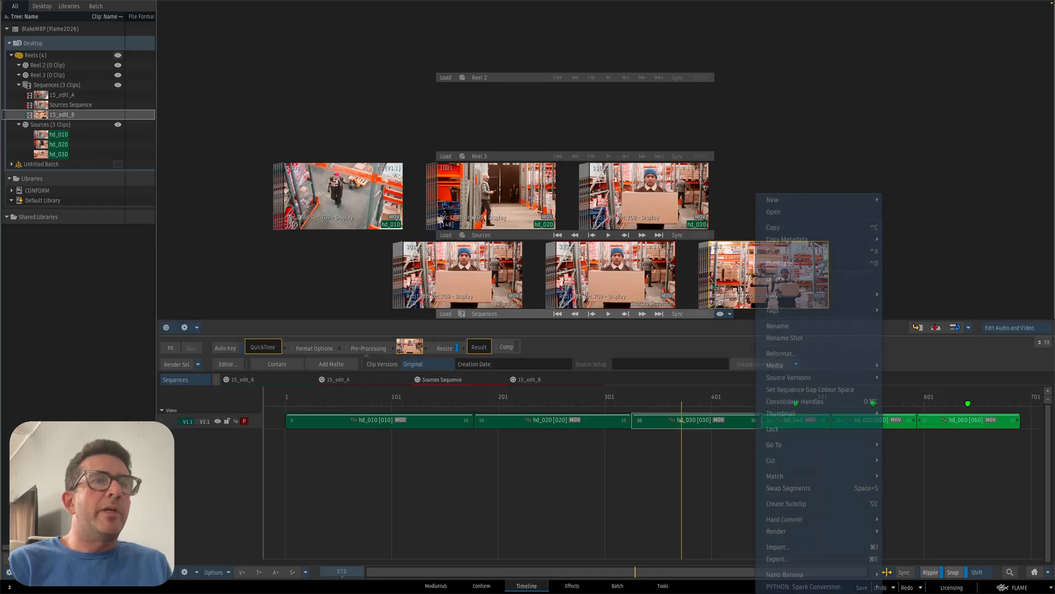
right_click(765, 279)
left_click(802, 213)
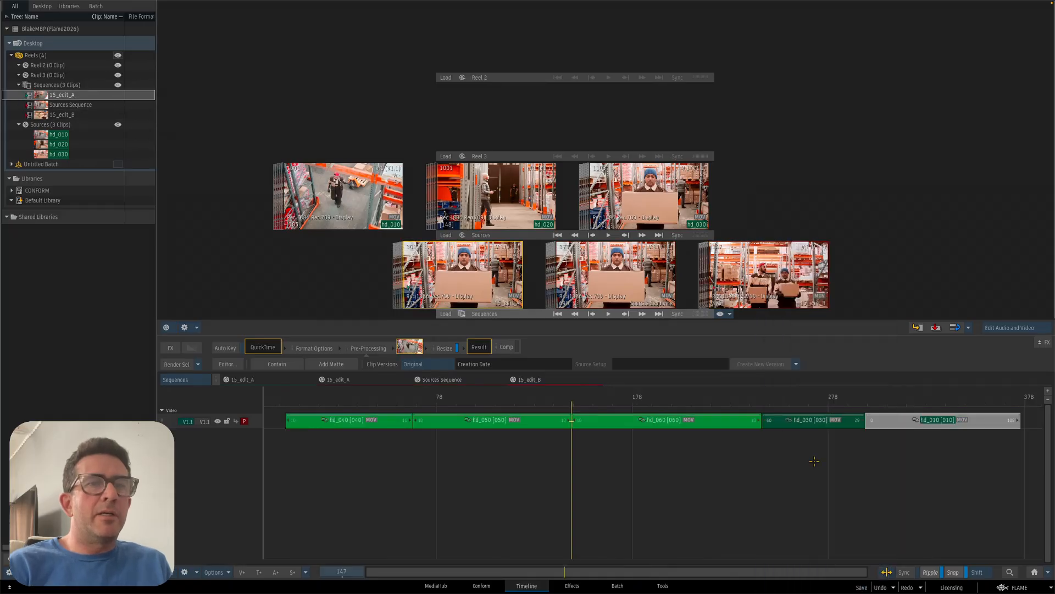